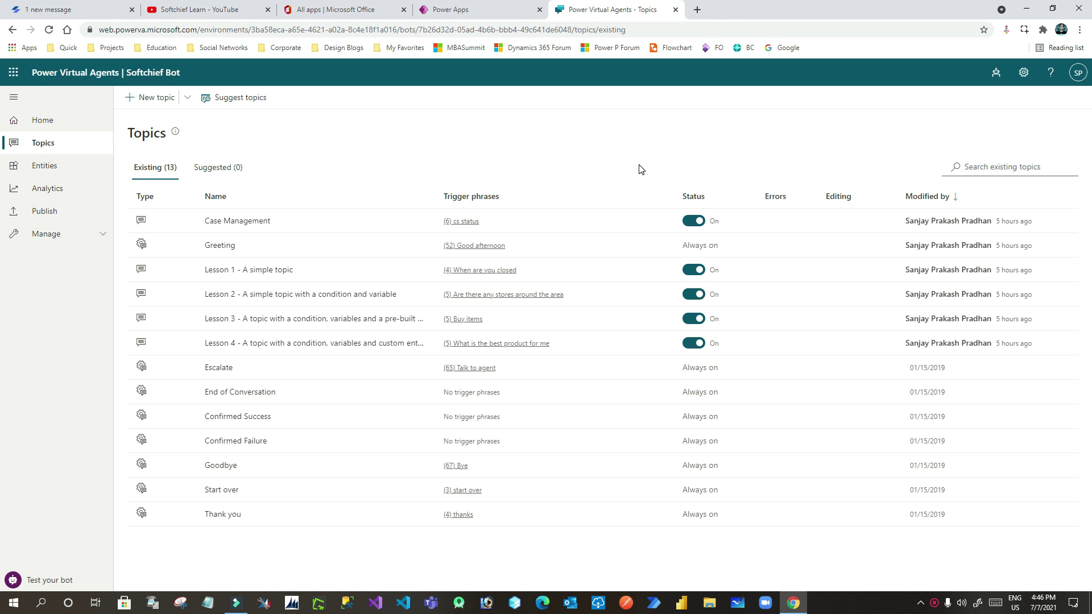
# Show the test bot pane and open the Greeting topic in the authoring canvas.
pyautogui.click(231, 166)
pyautogui.click(157, 172)
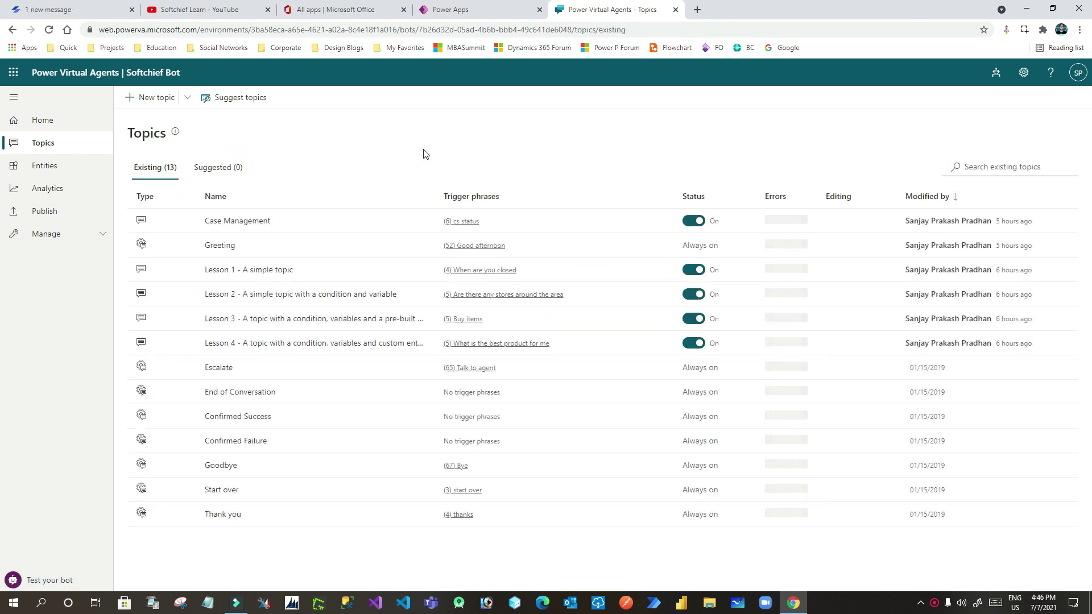
pyautogui.click(62, 580)
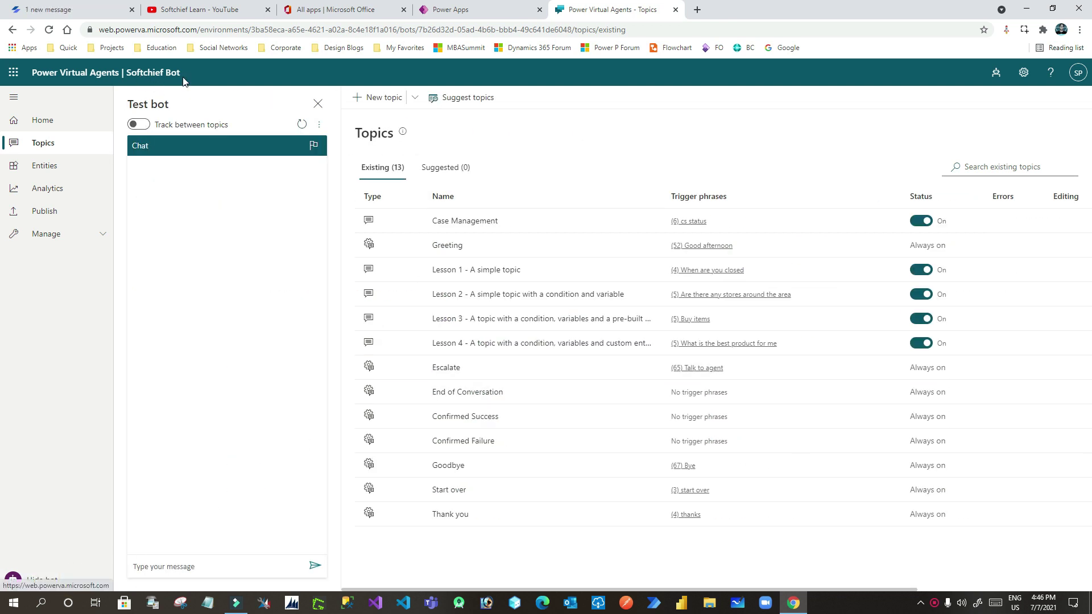
pyautogui.click(447, 245)
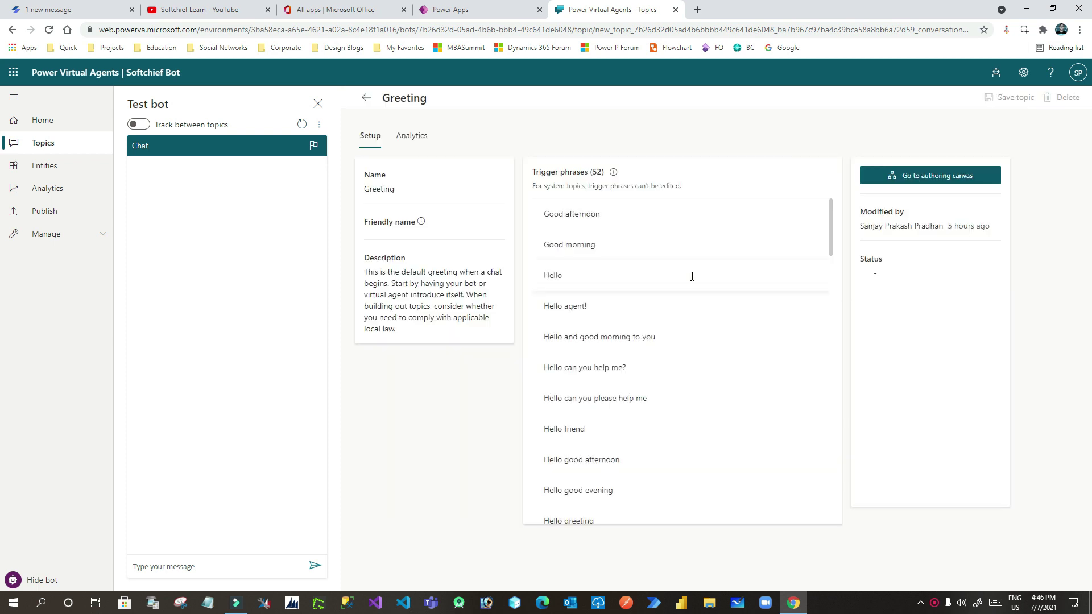
pyautogui.click(961, 181)
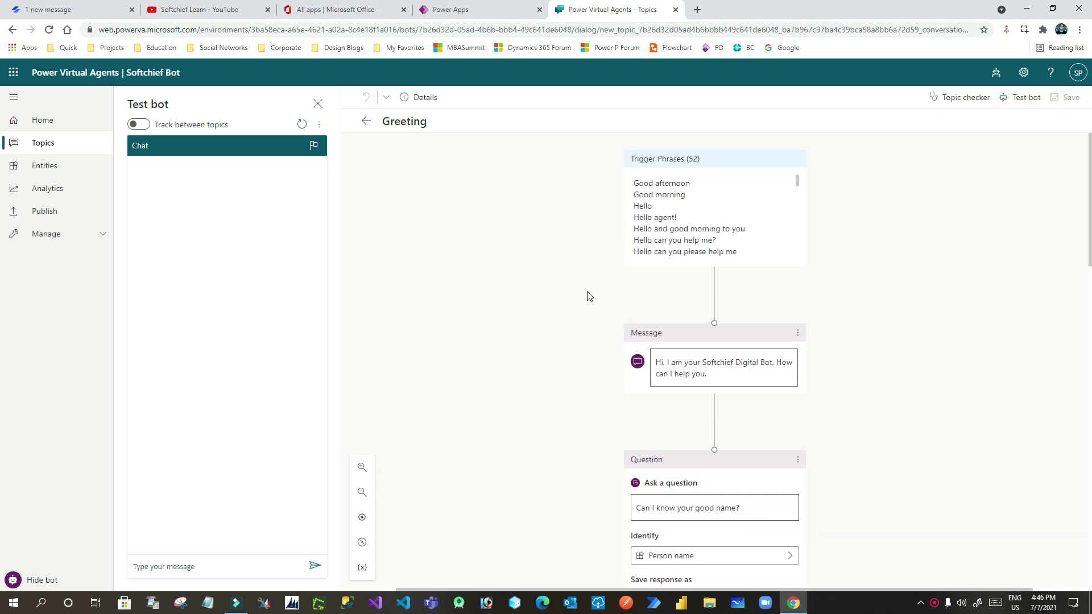
# Examine the Greeting topic's conversation flow from the trigger phrases down to the name question and welcome message.
pyautogui.doubleClick(436, 121)
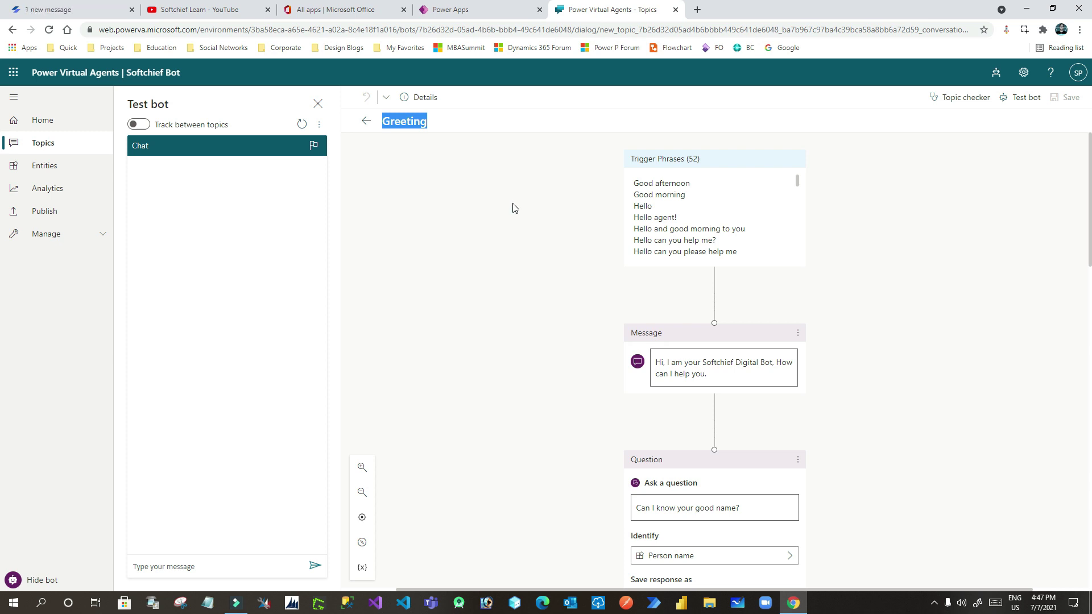
pyautogui.click(386, 123)
pyautogui.moveTo(385, 123); pyautogui.dragTo(428, 123)
pyautogui.click(446, 121)
pyautogui.moveTo(390, 121); pyautogui.dragTo(435, 124)
pyautogui.click(435, 124)
pyautogui.scroll(-2, 858, 315)
pyautogui.scroll(2, 668, 265)
pyautogui.scroll(-3, 824, 310)
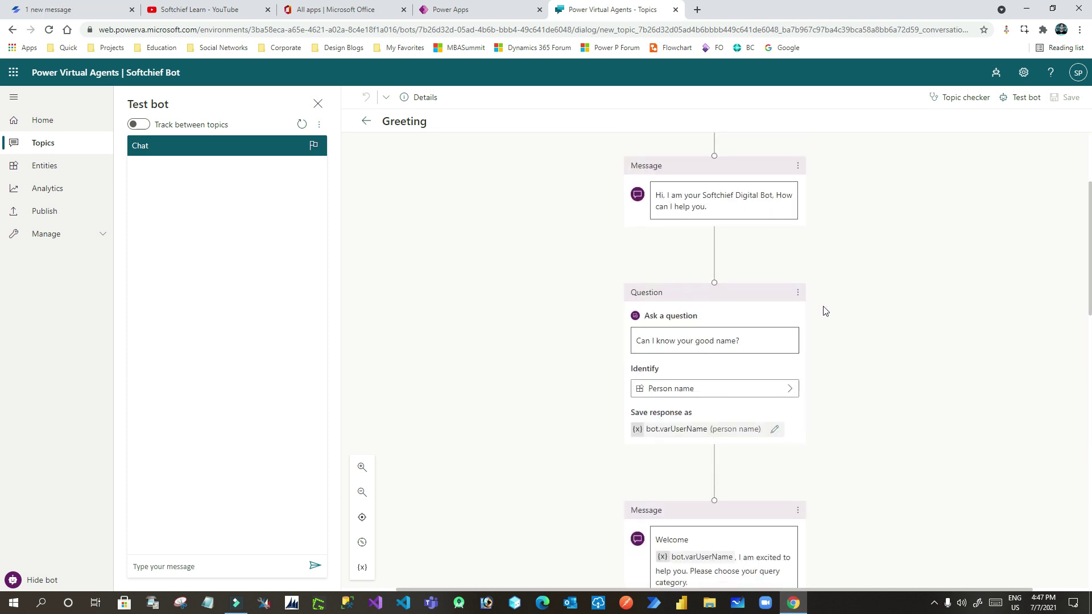
pyautogui.scroll(-2, 683, 356)
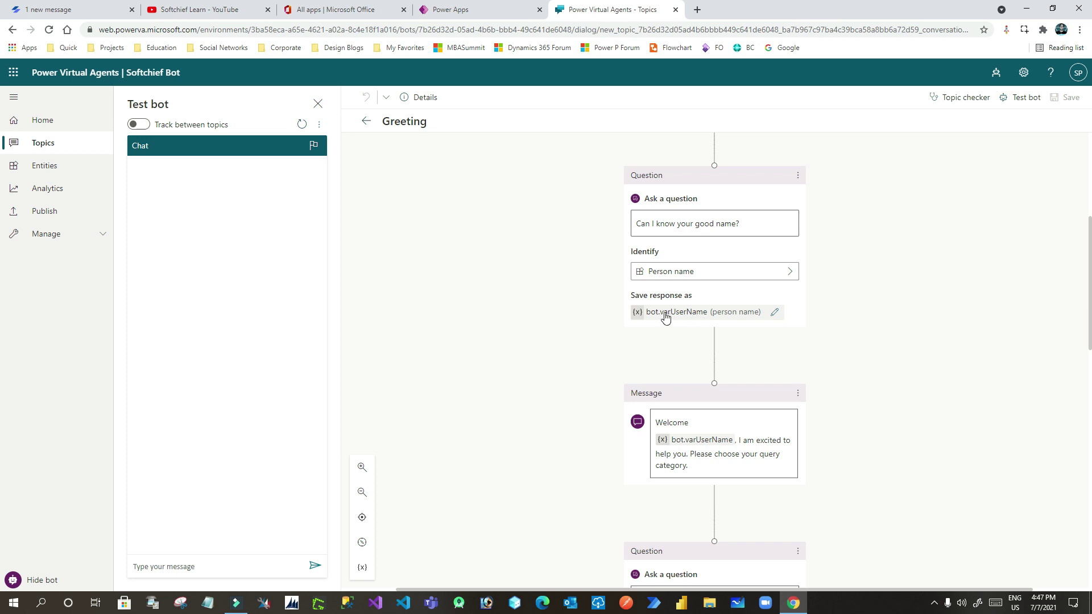
# Inspect the name and usage scope of the bot.varUserName variable, then close its properties.
pyautogui.click(682, 312)
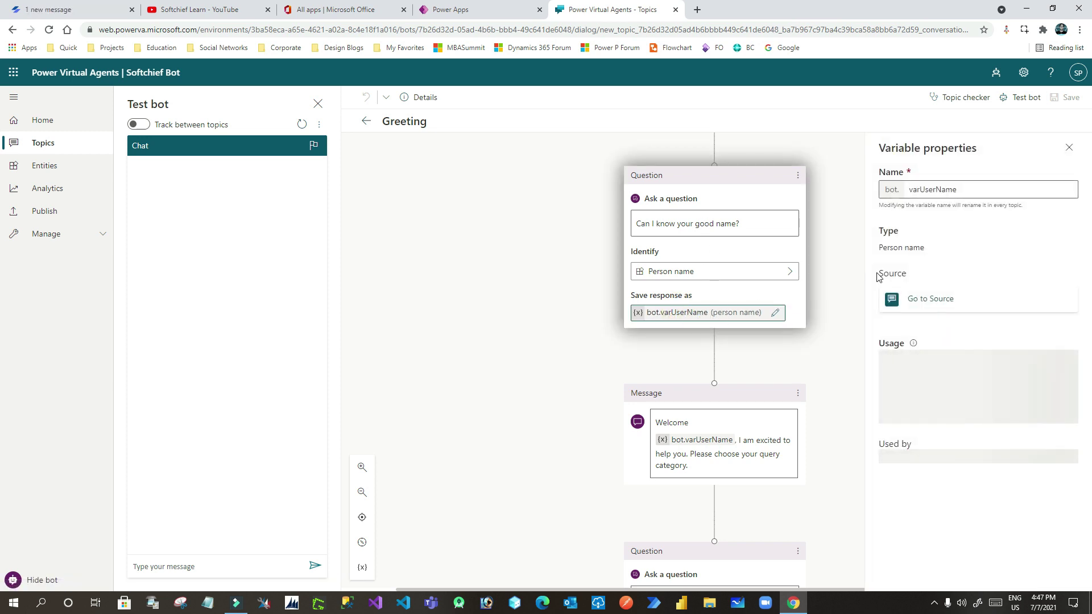
pyautogui.doubleClick(961, 189)
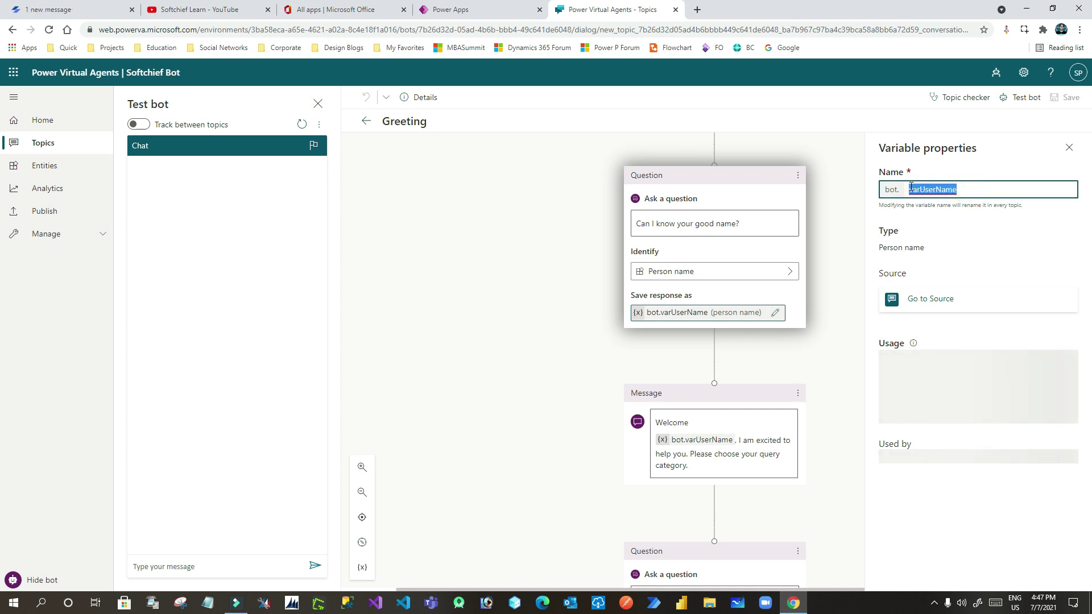
pyautogui.click(953, 190)
pyautogui.moveTo(904, 348)
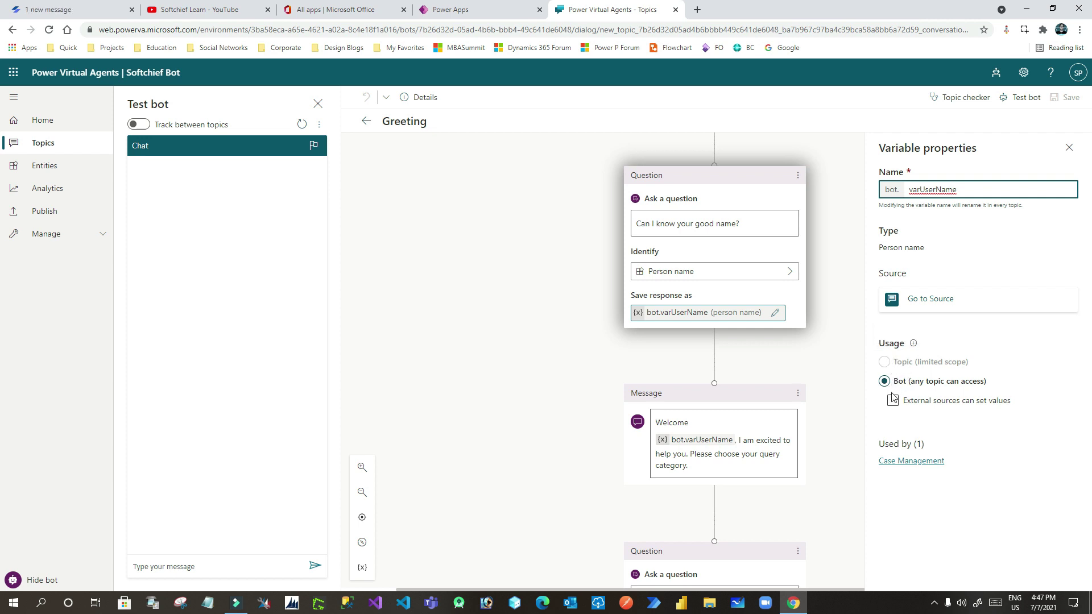
pyautogui.click(895, 362)
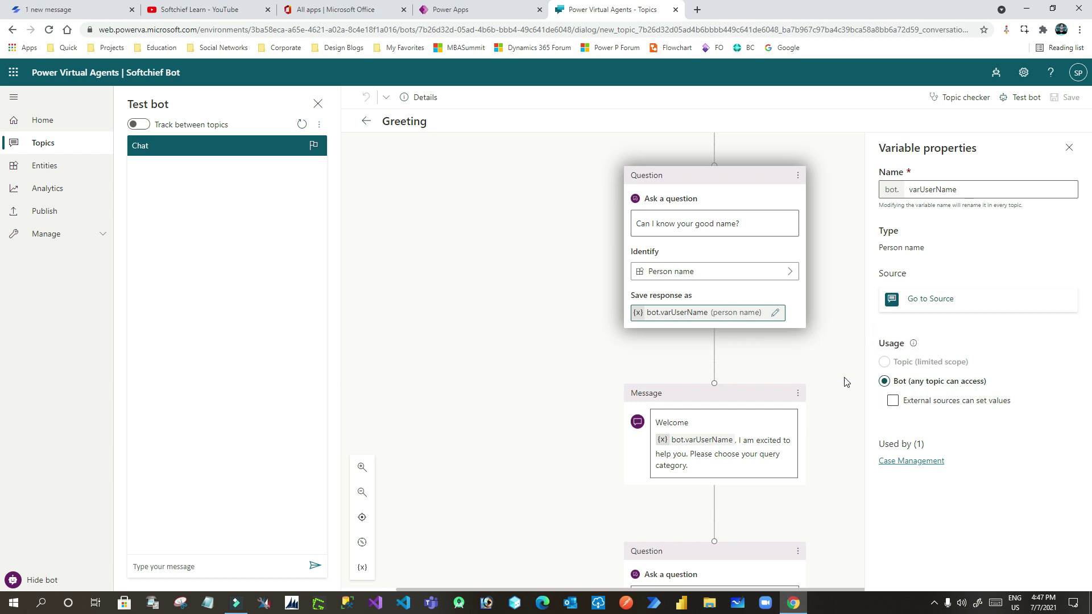
pyautogui.scroll(-4, 832, 404)
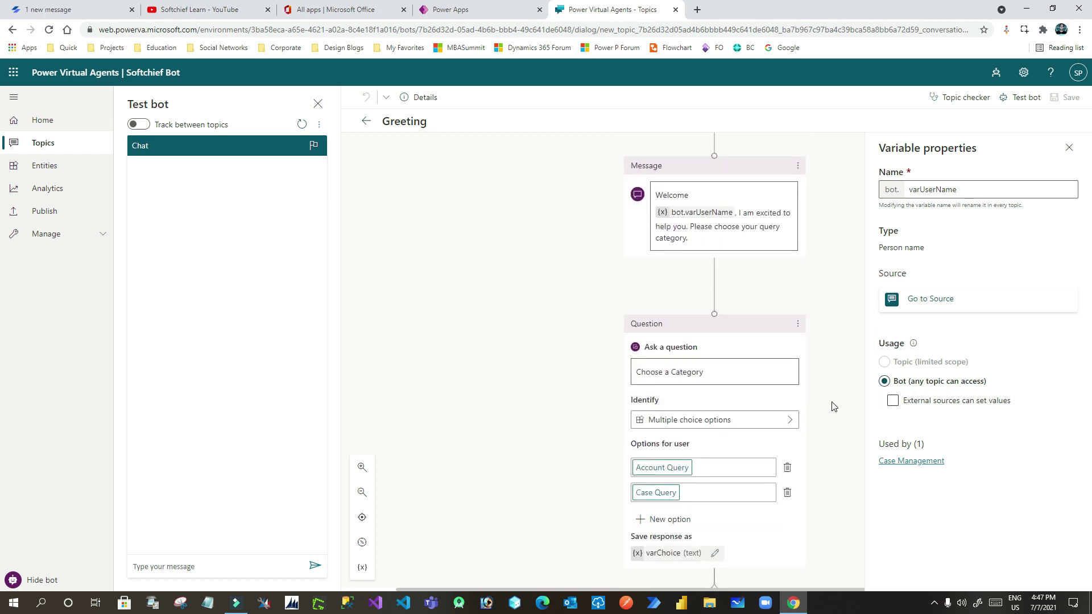
pyautogui.moveTo(886, 388)
pyautogui.click(1069, 148)
# Insert a question asking "What is your age?" between the greeting message and the name question.
pyautogui.scroll(10, 847, 319)
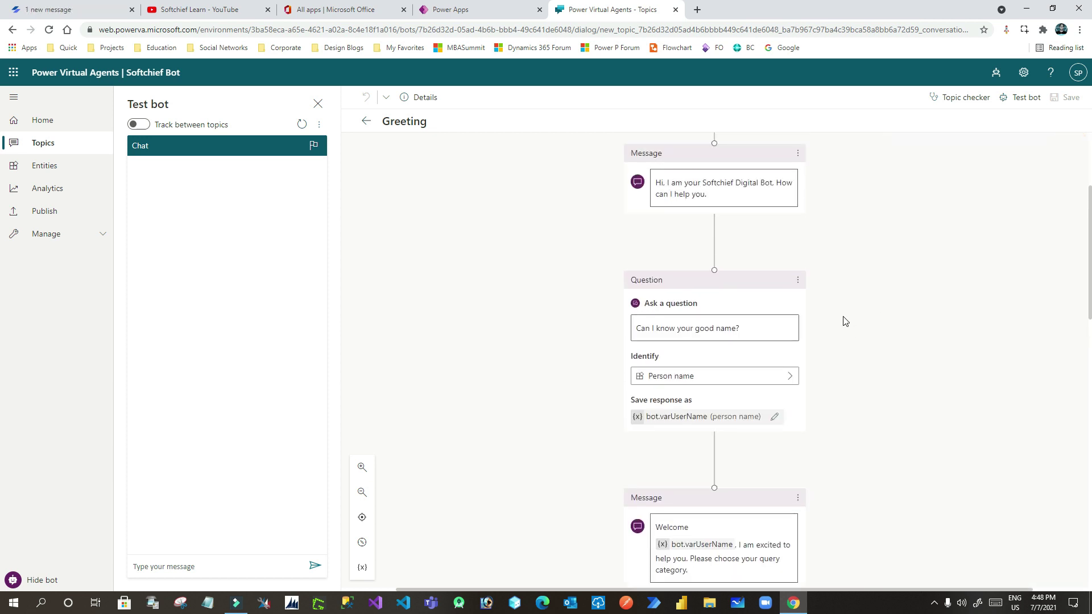
pyautogui.scroll(-2, 715, 295)
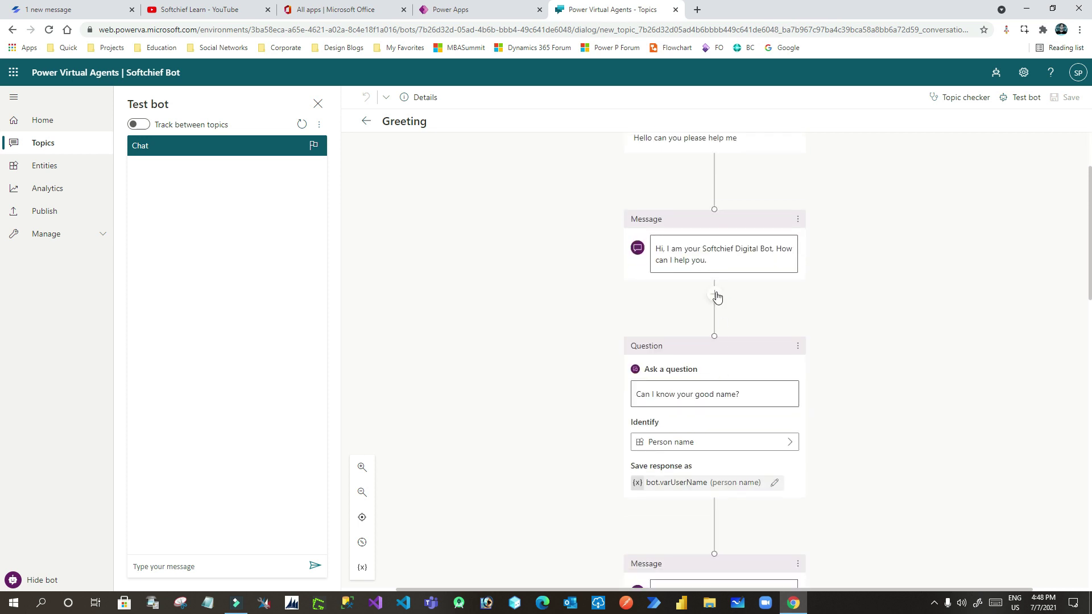
pyautogui.click(717, 297)
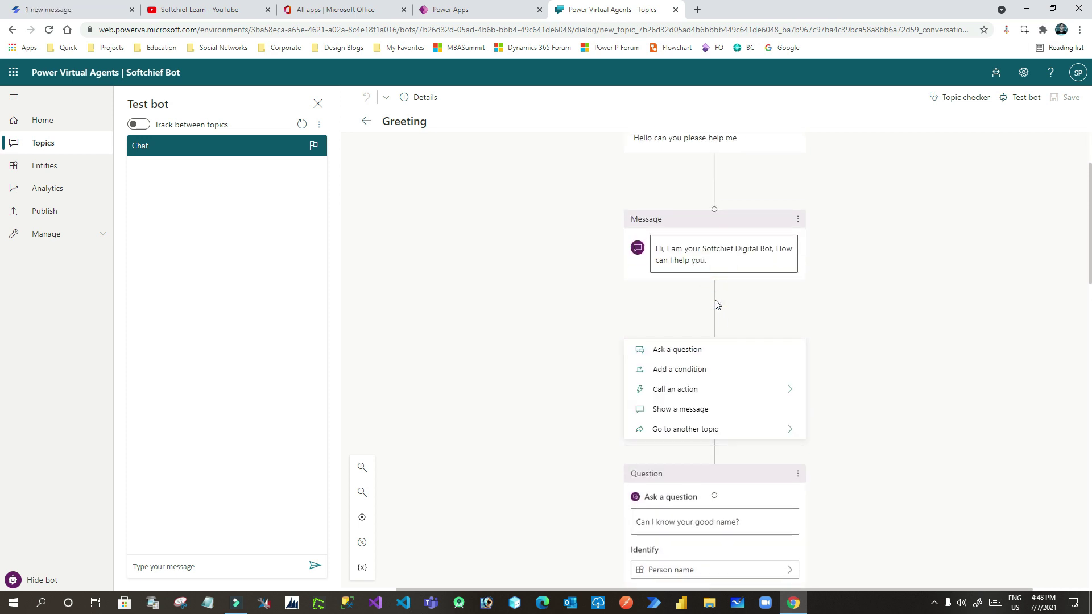
pyautogui.click(709, 352)
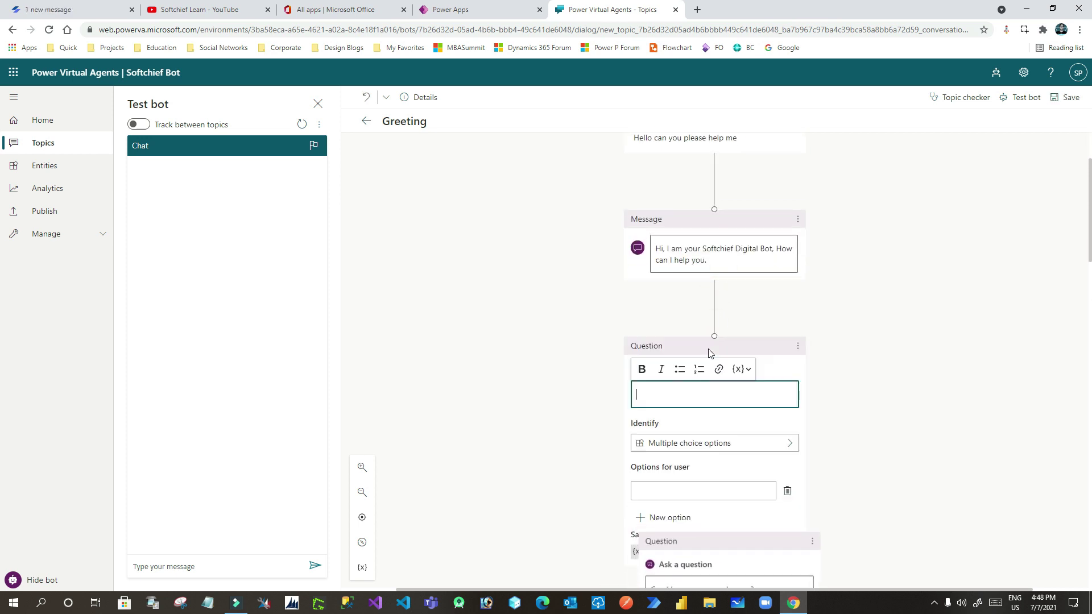
pyautogui.write('What is your age')
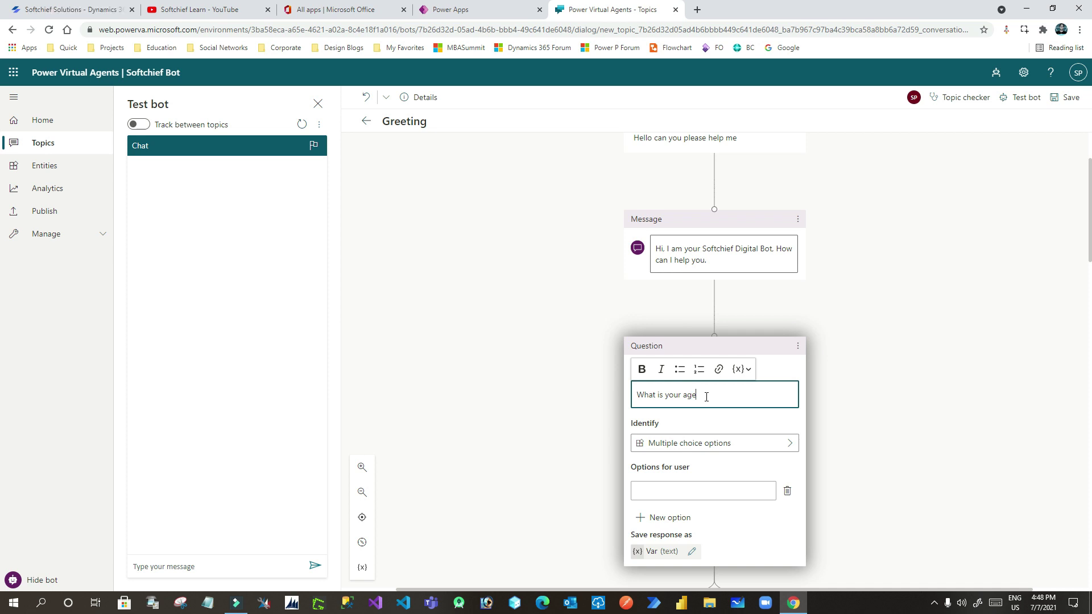
pyautogui.write('?')
# Set the age question to identify the prebuilt Age entity.
pyautogui.scroll(-1, 722, 443)
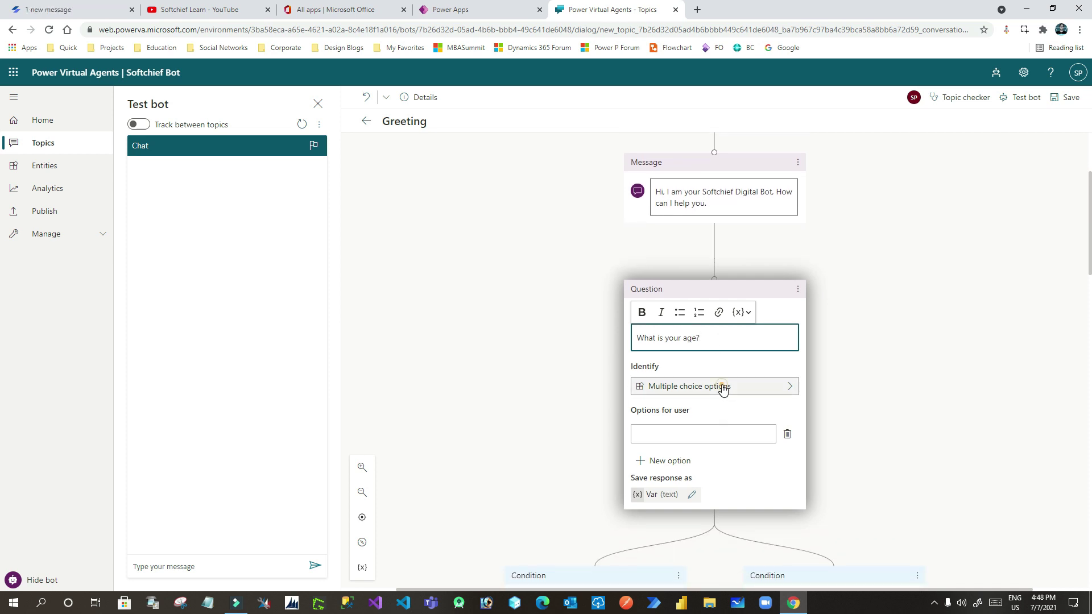
pyautogui.click(723, 389)
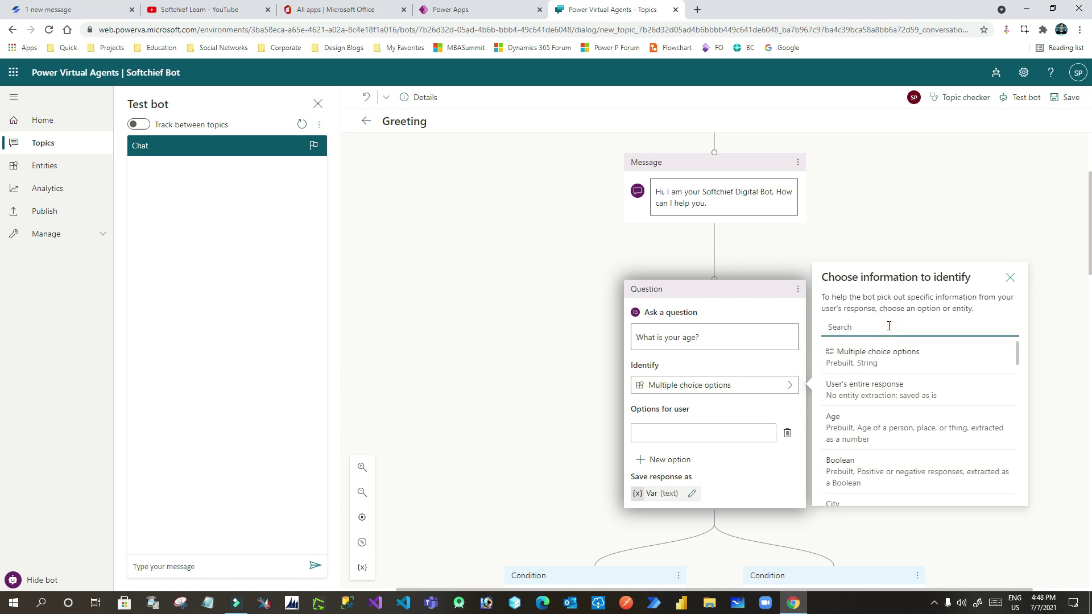
pyautogui.write('age')
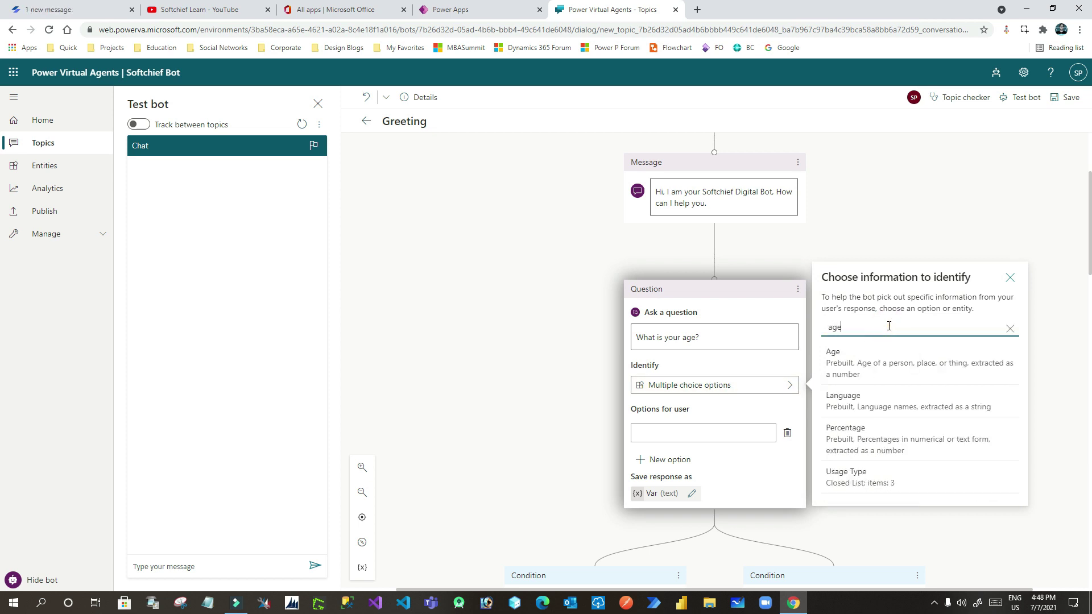
pyautogui.click(859, 363)
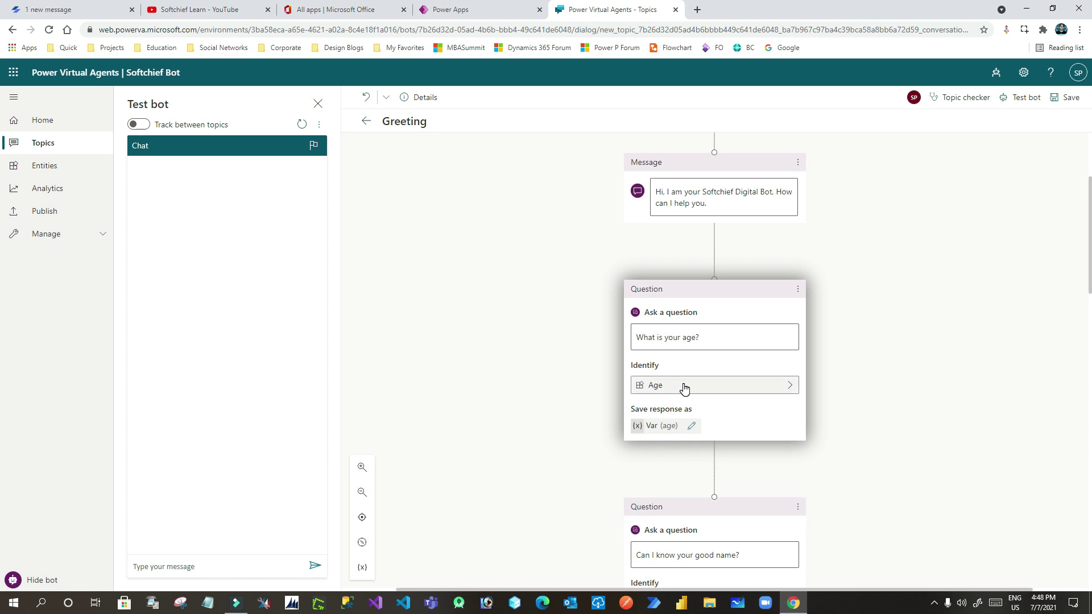
# Rename the age question's response variable to varAge with Topic (limited scope) usage, and save the topic.
pyautogui.click(668, 427)
pyautogui.moveTo(921, 188); pyautogui.dragTo(878, 195)
pyautogui.write('v')
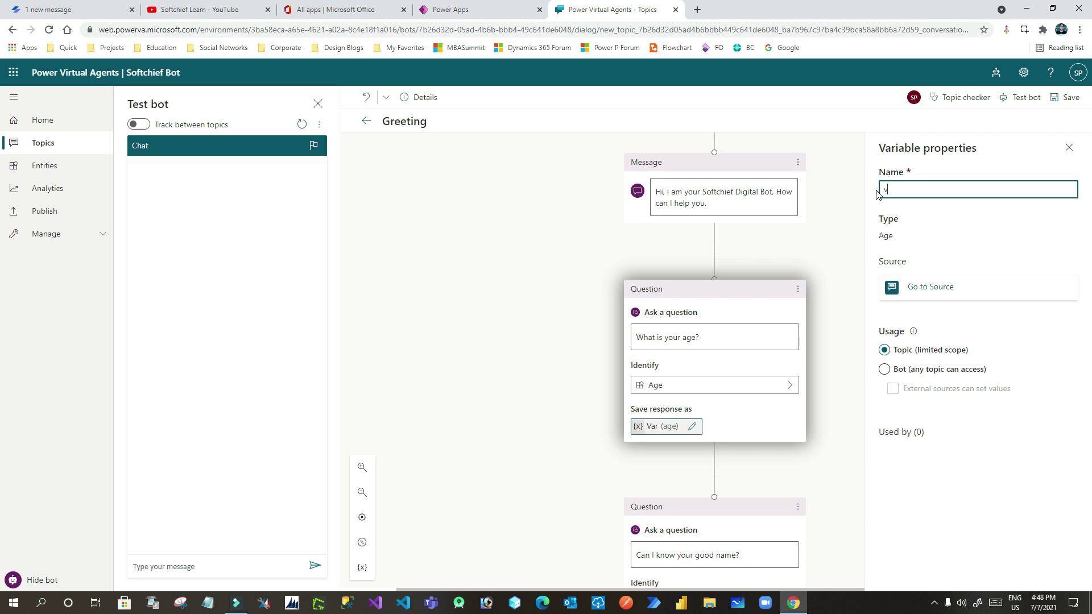
pyautogui.write('arAge')
pyautogui.doubleClick(898, 192)
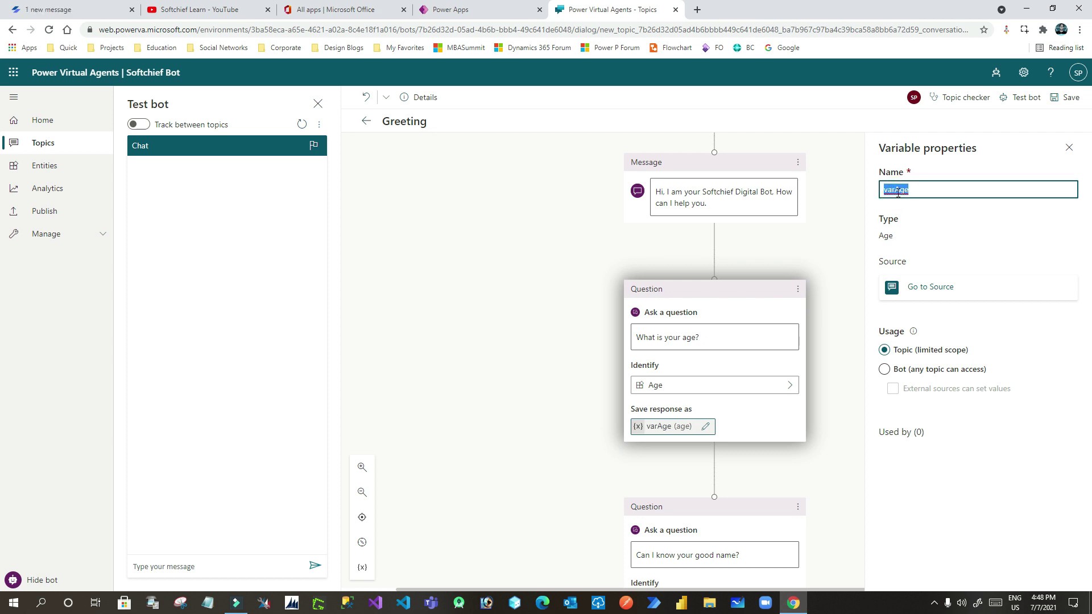
pyautogui.click(884, 351)
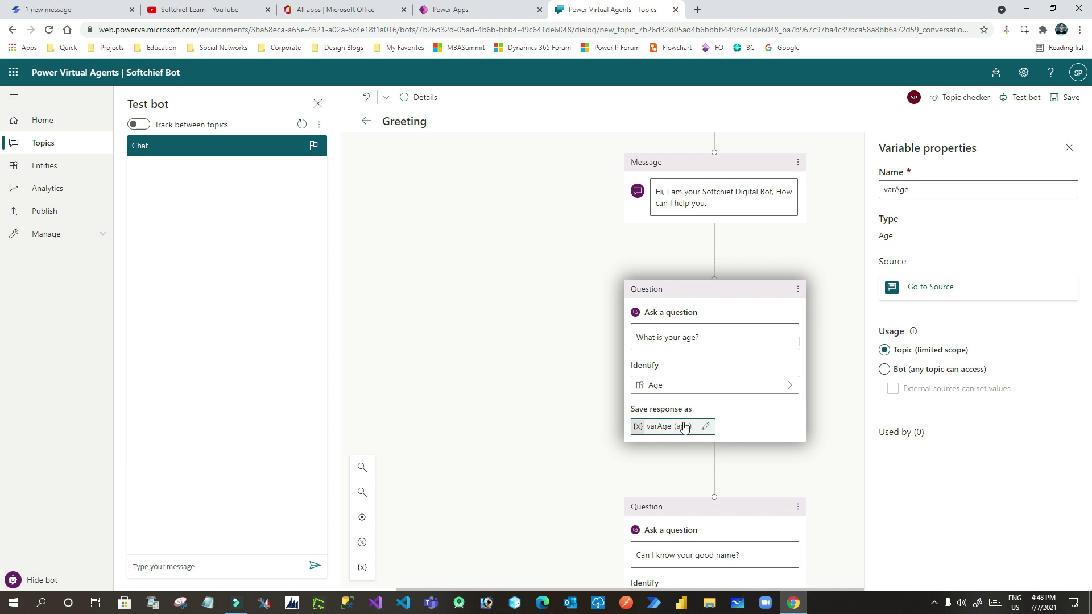
pyautogui.click(1068, 148)
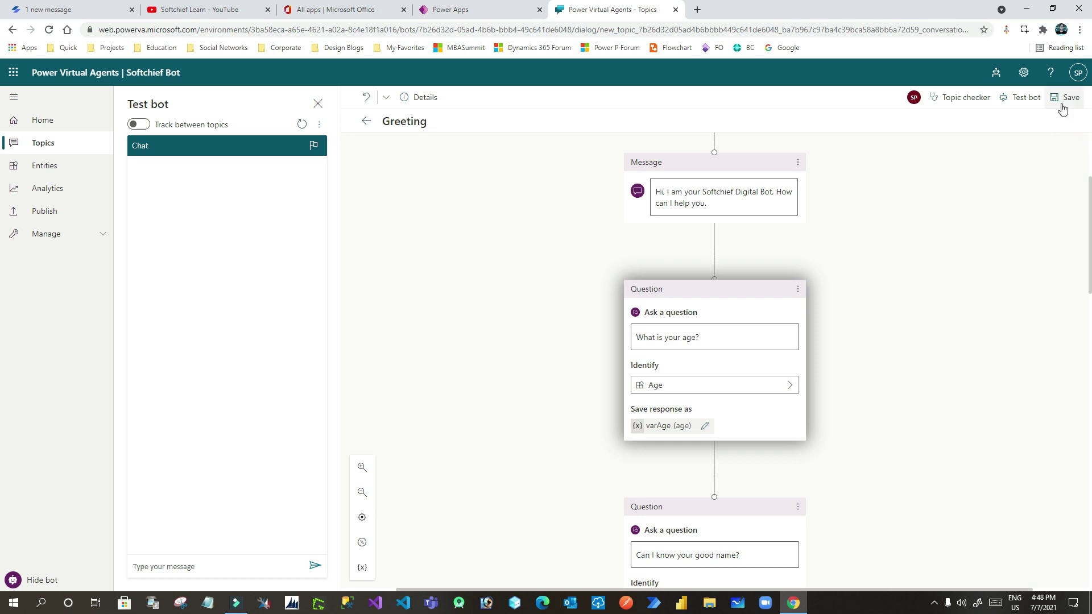
pyautogui.click(1066, 97)
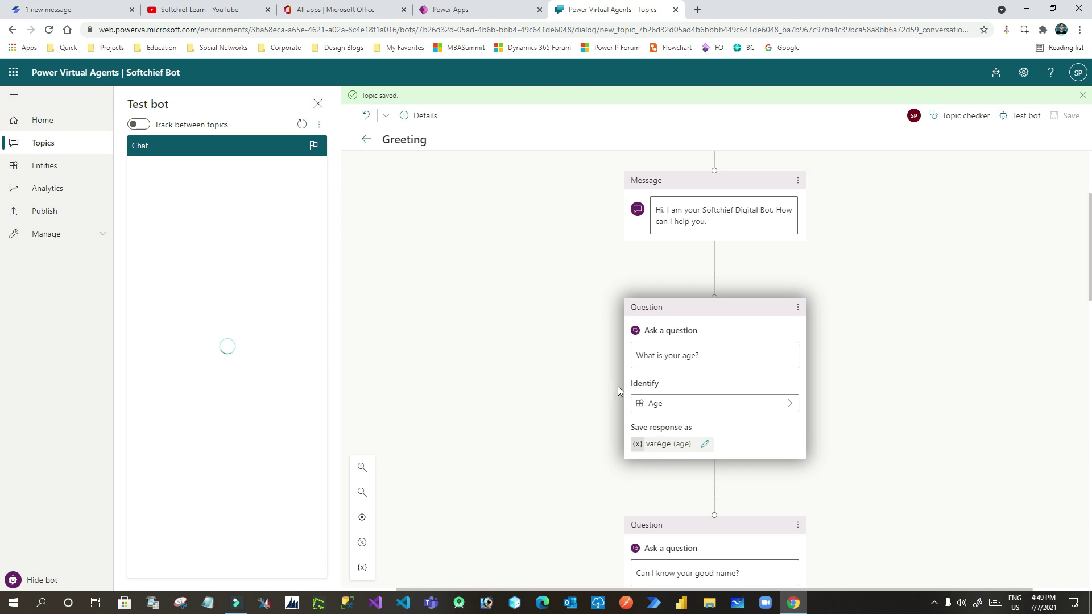
# Leave the Greeting topic and open the Case Management topic in the authoring canvas.
pyautogui.click(367, 140)
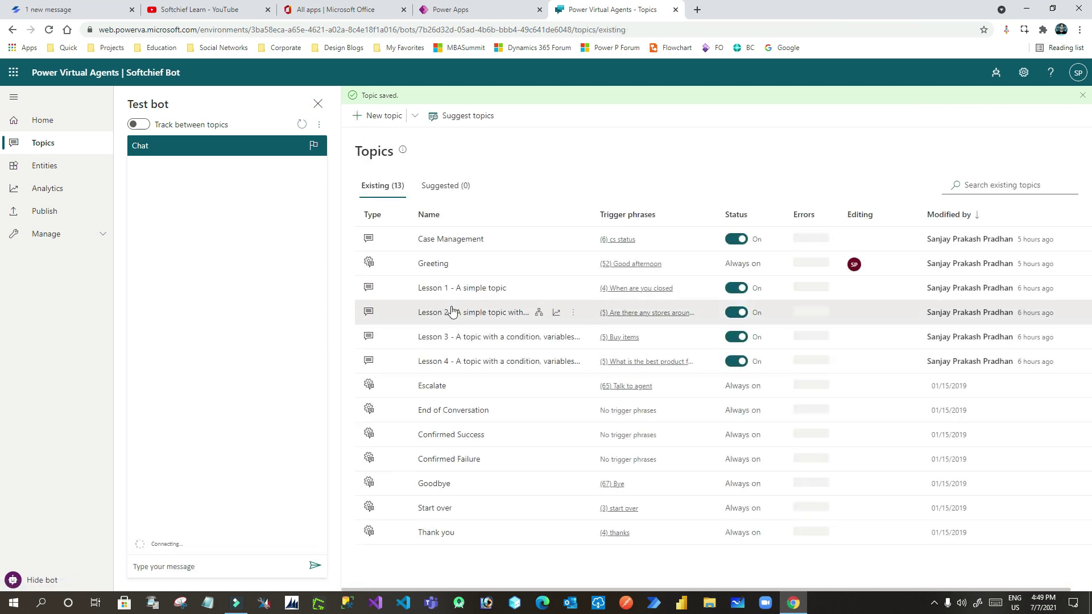
pyautogui.click(446, 239)
pyautogui.click(363, 116)
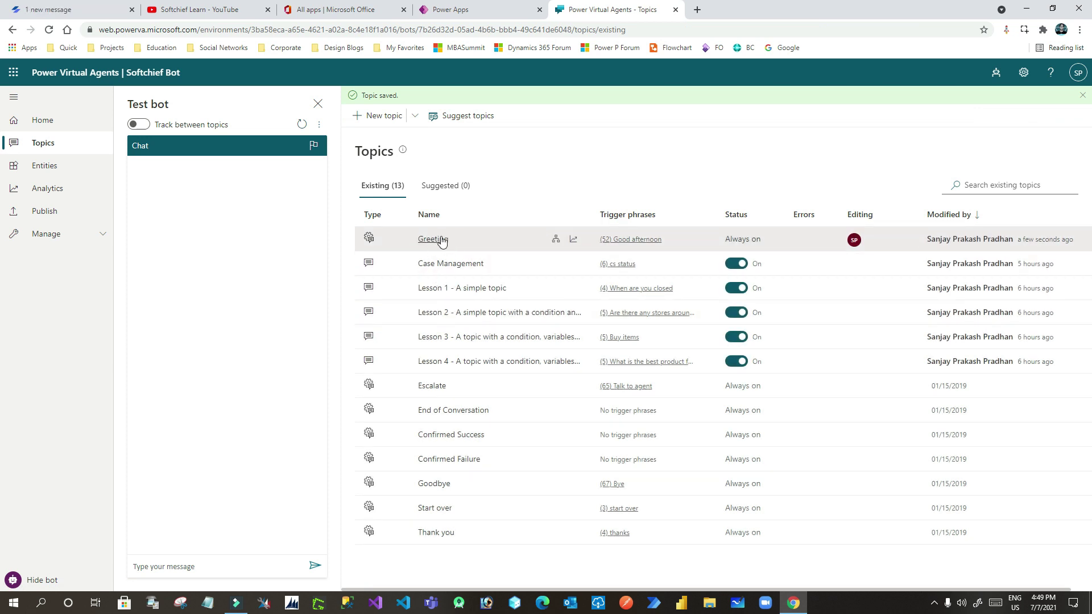
pyautogui.click(443, 264)
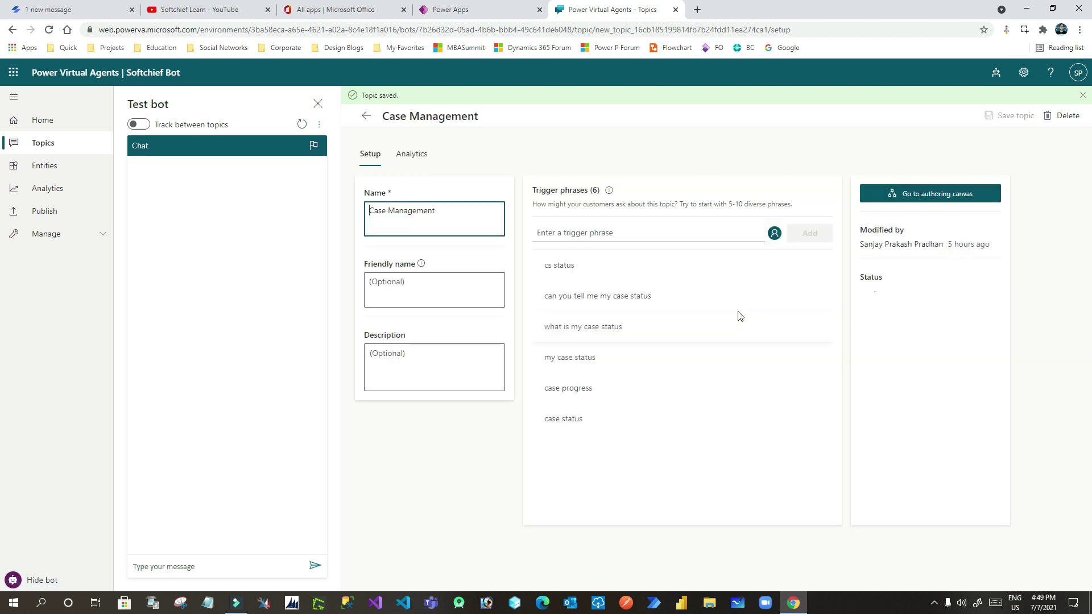
pyautogui.click(903, 194)
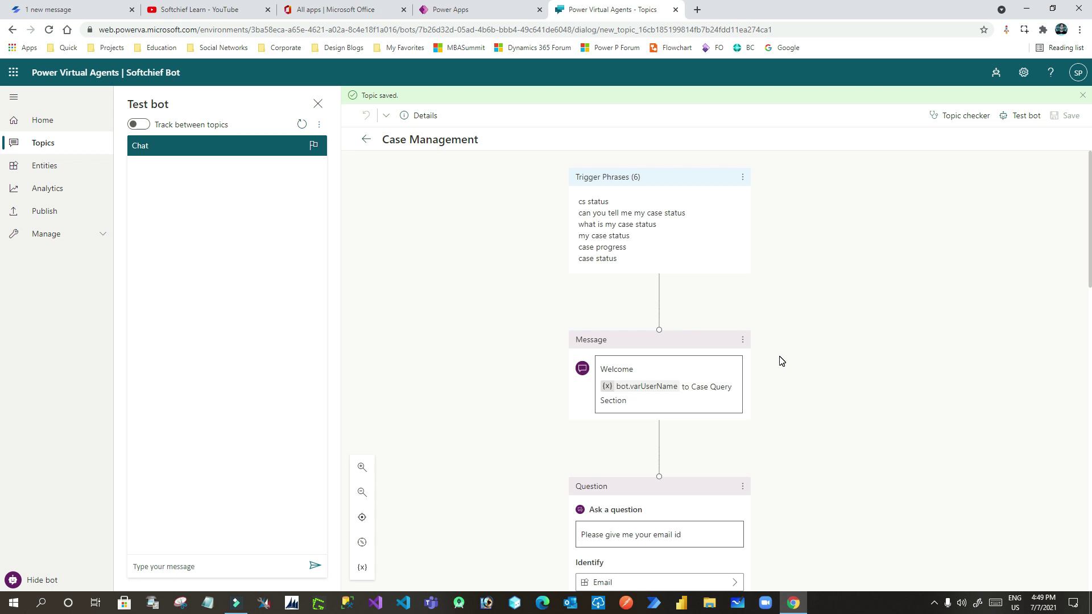
# Insert a message reading "Your age is" between the trigger phrases and the welcome message, and open its list of insertable variables.
pyautogui.scroll(-1, 782, 362)
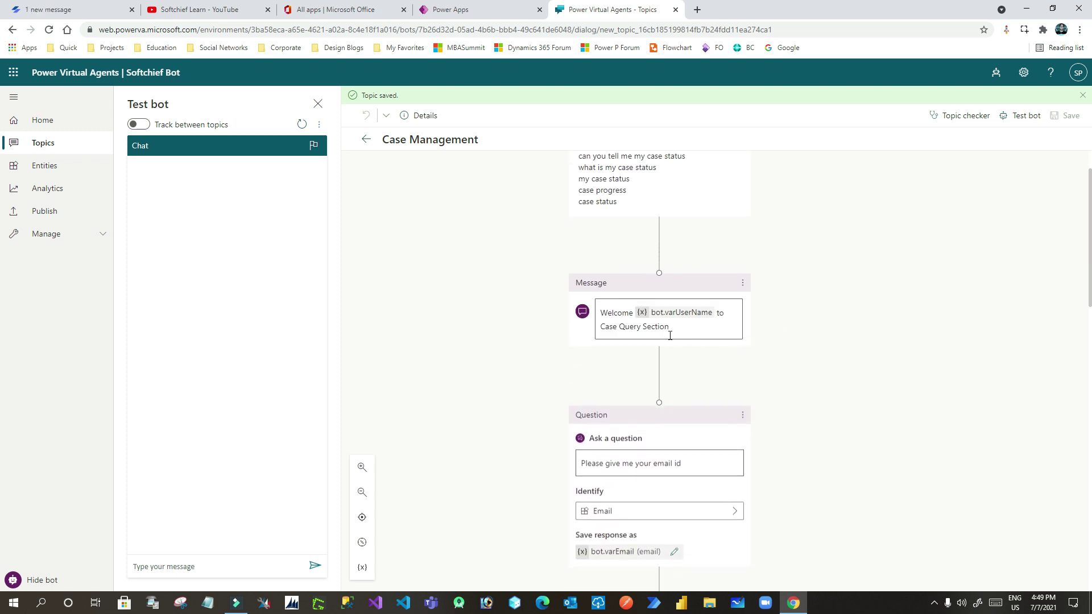
pyautogui.scroll(1, 659, 276)
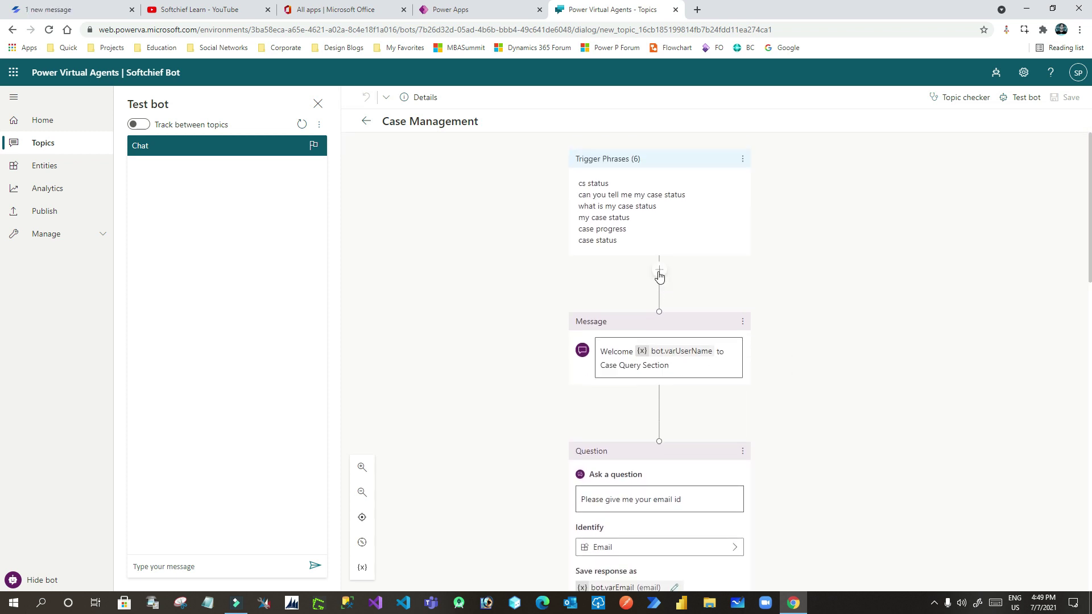
pyautogui.click(658, 279)
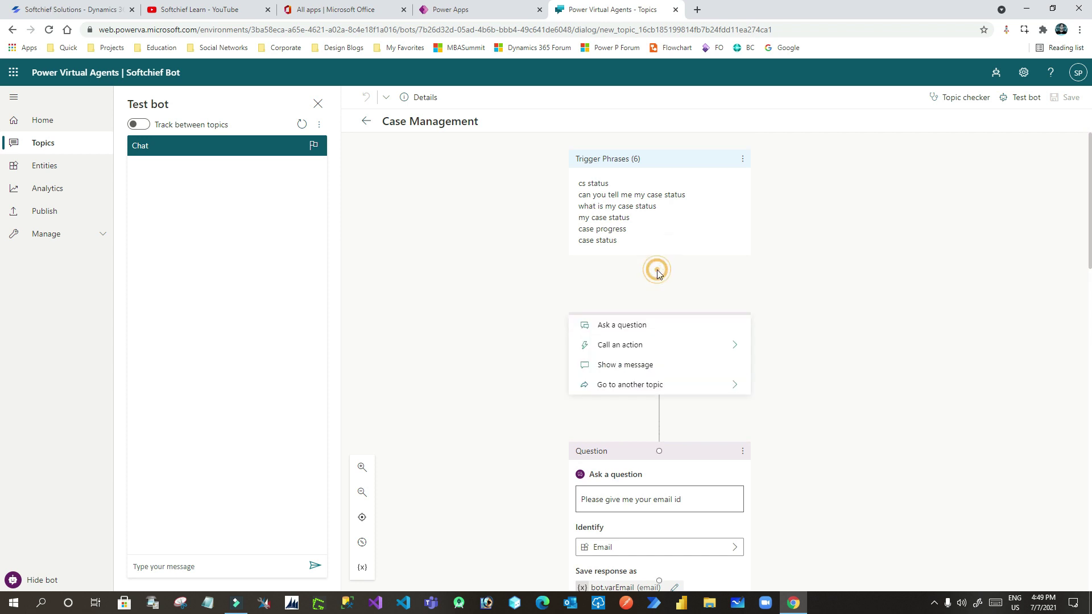
pyautogui.click(646, 366)
pyautogui.write('Your ag')
pyautogui.write('e is')
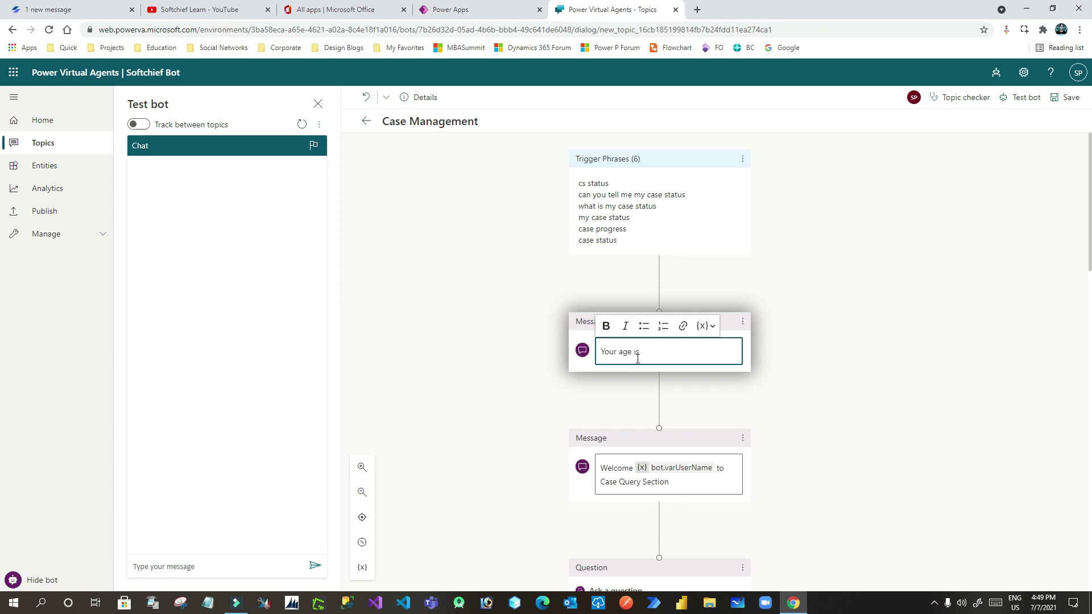
pyautogui.click(711, 329)
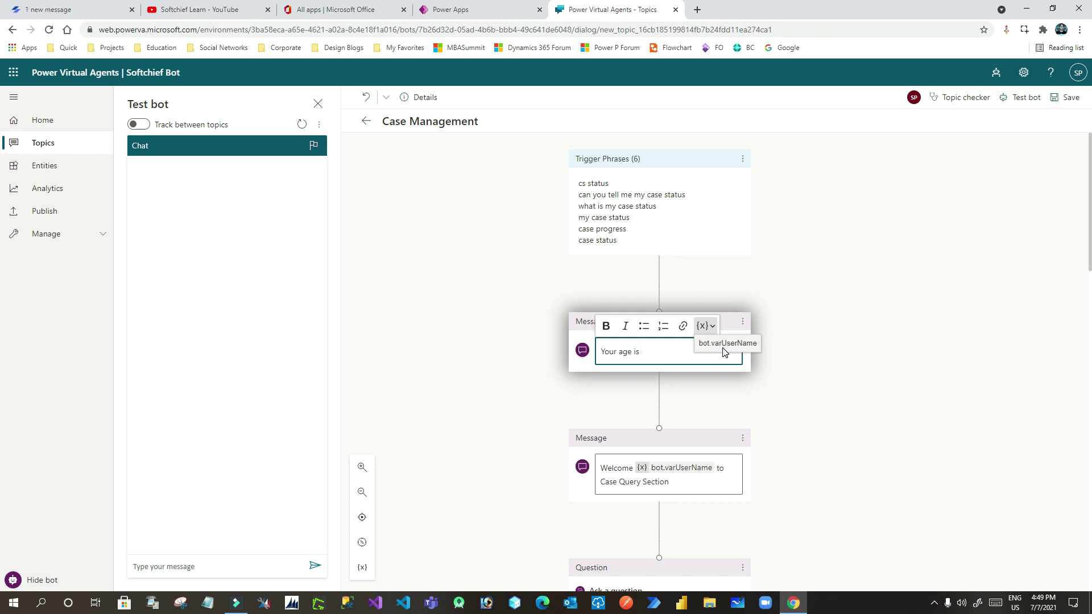
# Save the Case Management topic, return to the topics list, and open the Greeting topic in the authoring canvas.
pyautogui.click(775, 319)
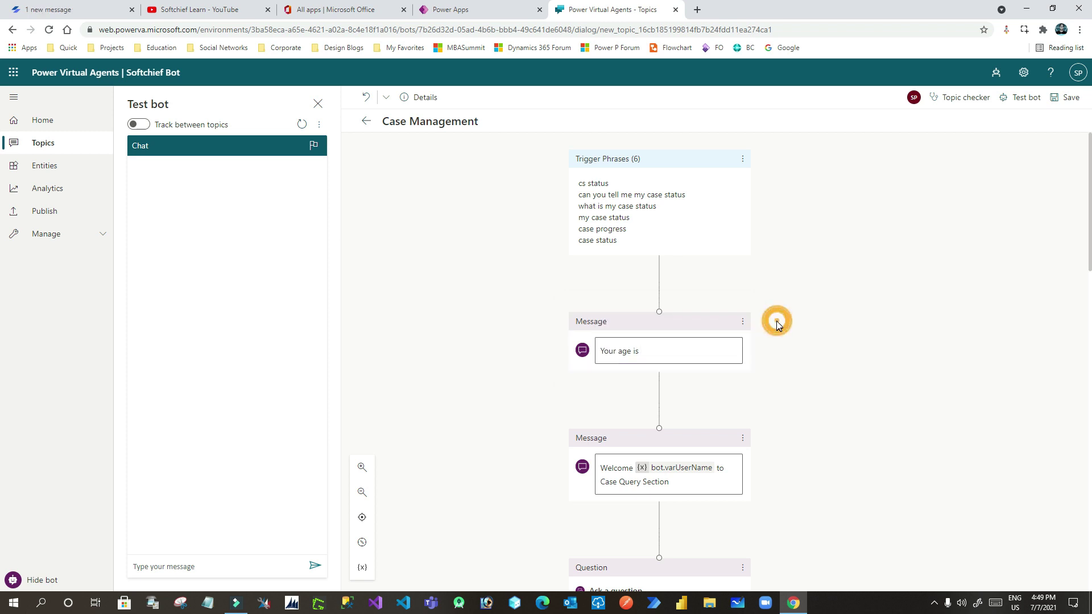
pyautogui.click(1065, 97)
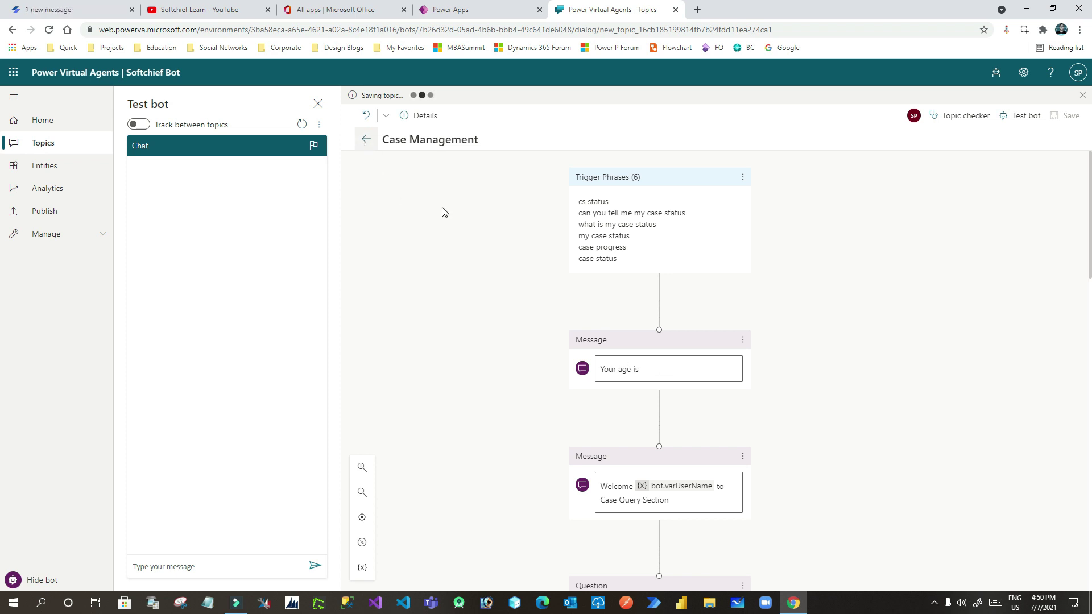
pyautogui.click(365, 142)
pyautogui.click(445, 240)
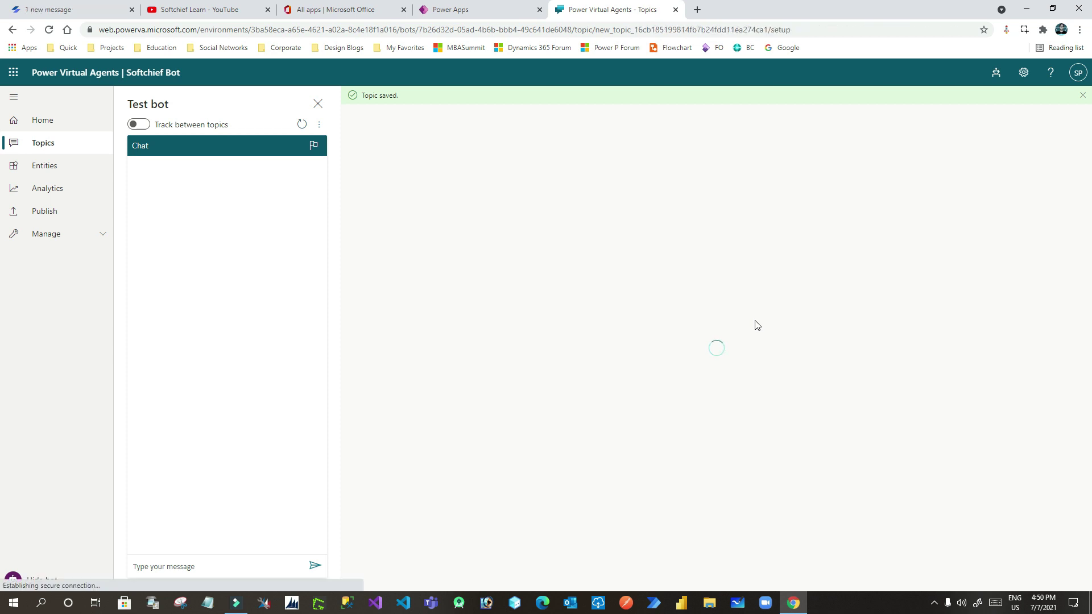
pyautogui.click(73, 146)
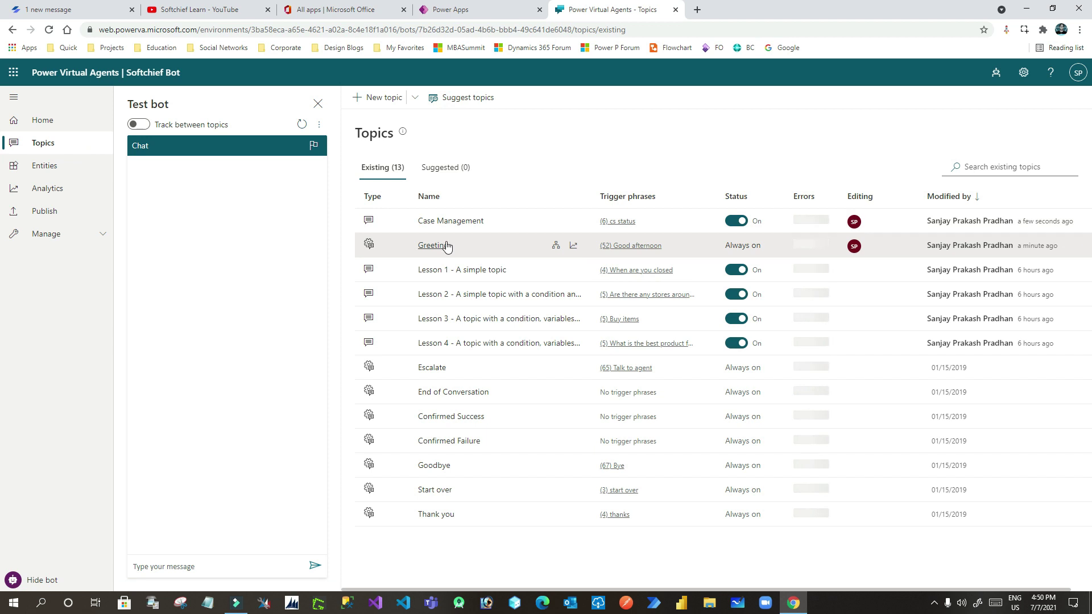
pyautogui.click(447, 246)
pyautogui.click(942, 178)
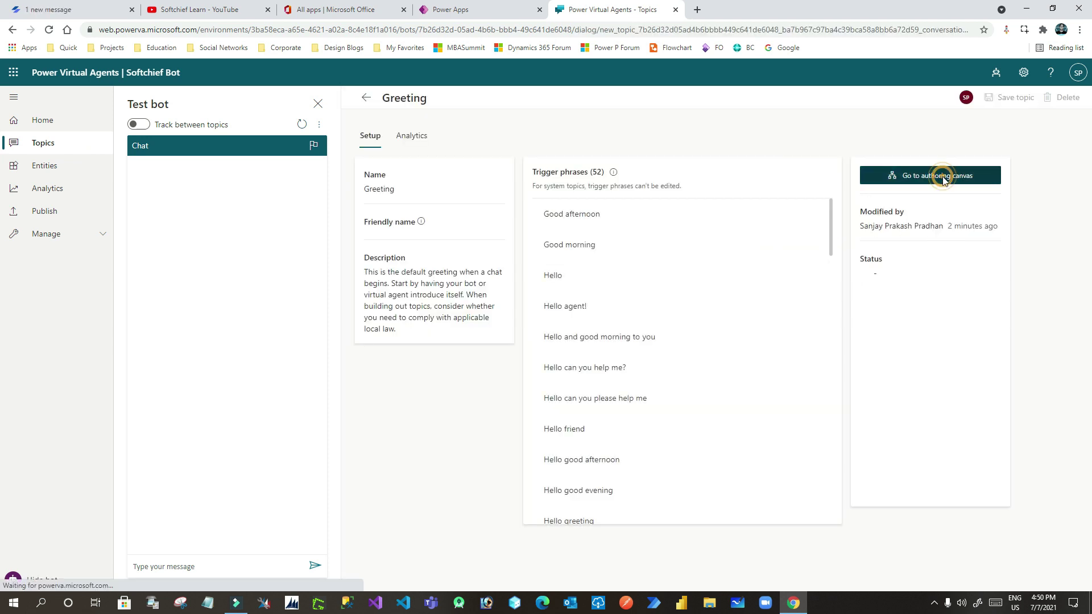
# Change the usage of the age question's varAge variable to Bot (any topic can access), without external sources, and save the Greeting topic.
pyautogui.scroll(-2, 725, 341)
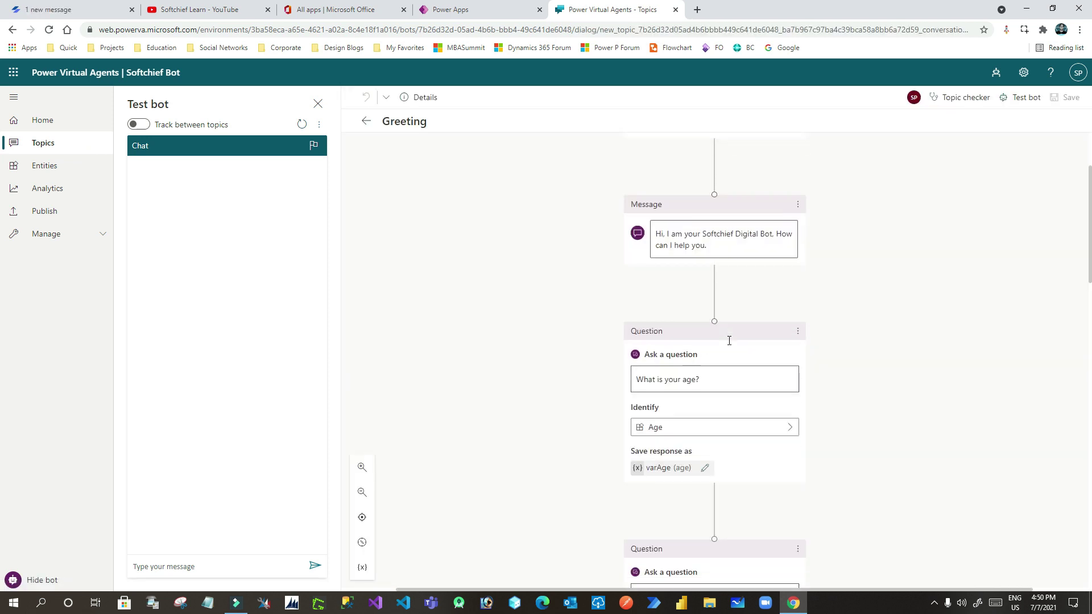
pyautogui.scroll(-3, 728, 341)
pyautogui.click(684, 317)
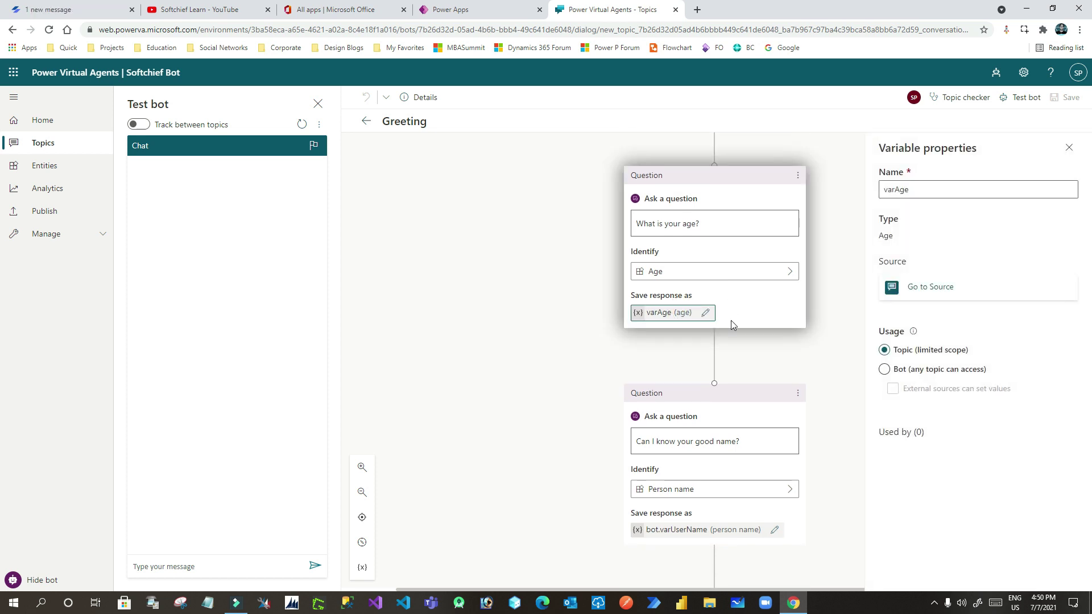
pyautogui.click(885, 370)
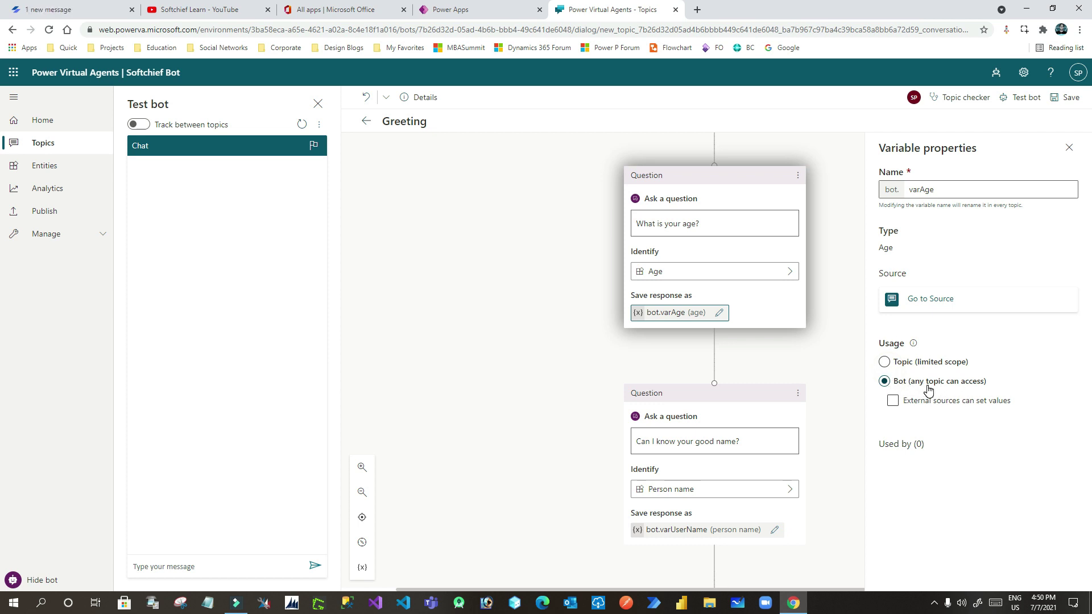
pyautogui.click(894, 403)
pyautogui.click(894, 402)
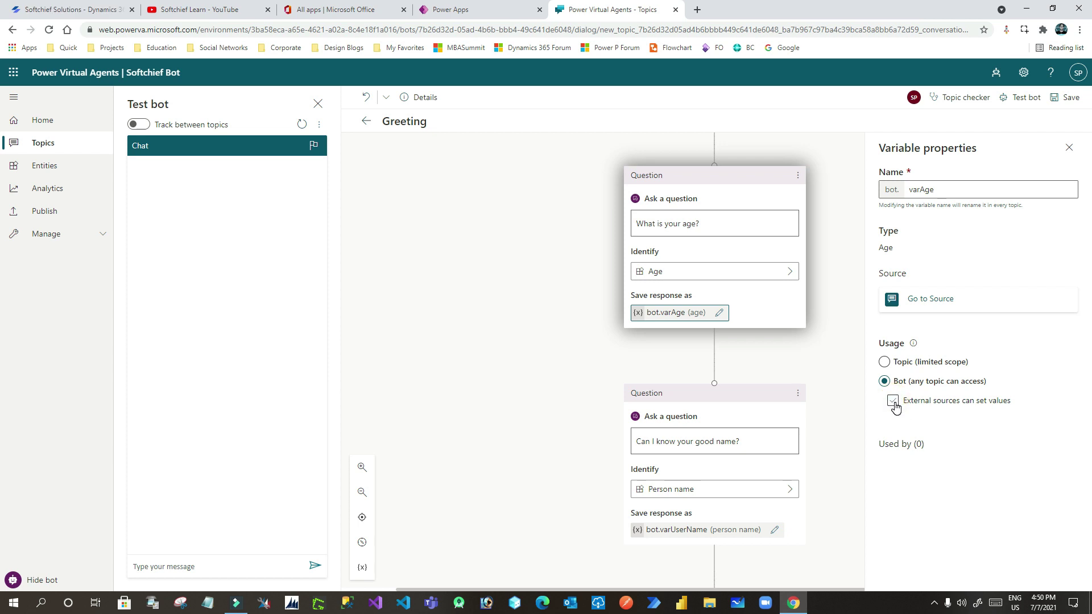
pyautogui.click(1054, 101)
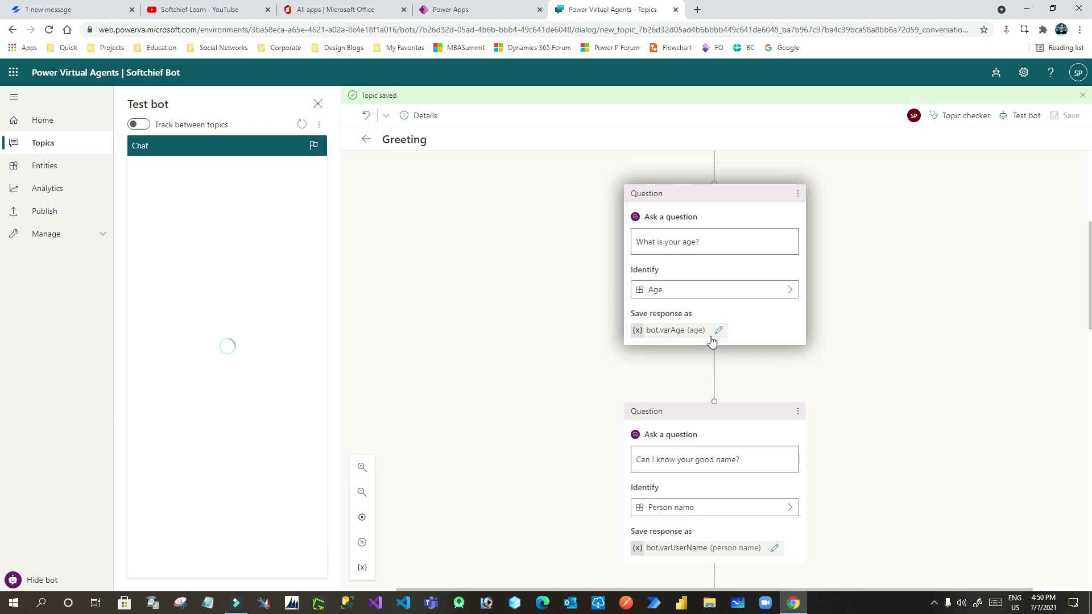
pyautogui.click(366, 139)
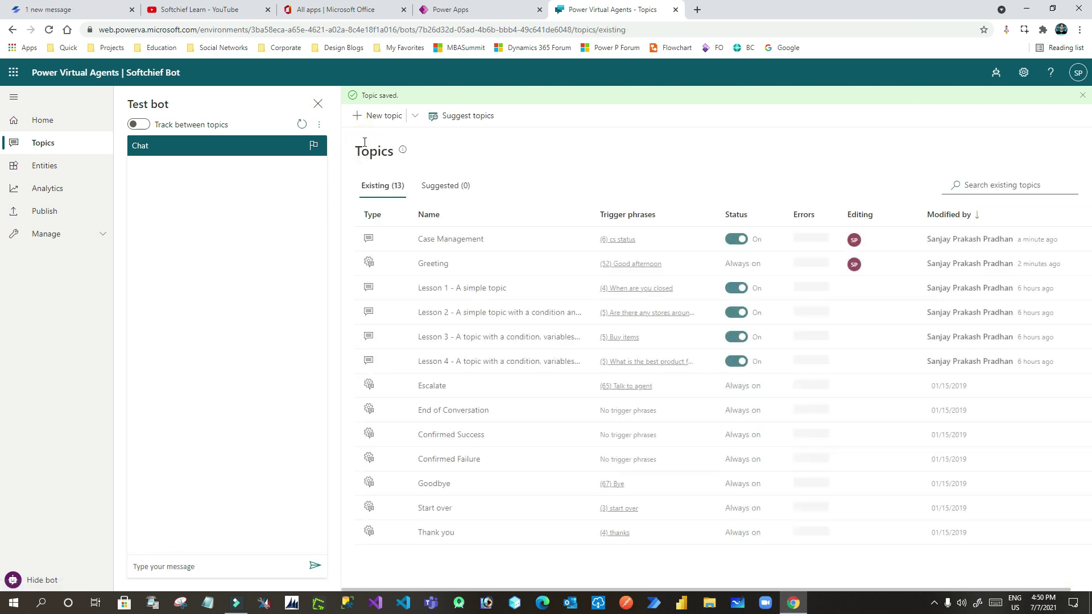
pyautogui.click(471, 240)
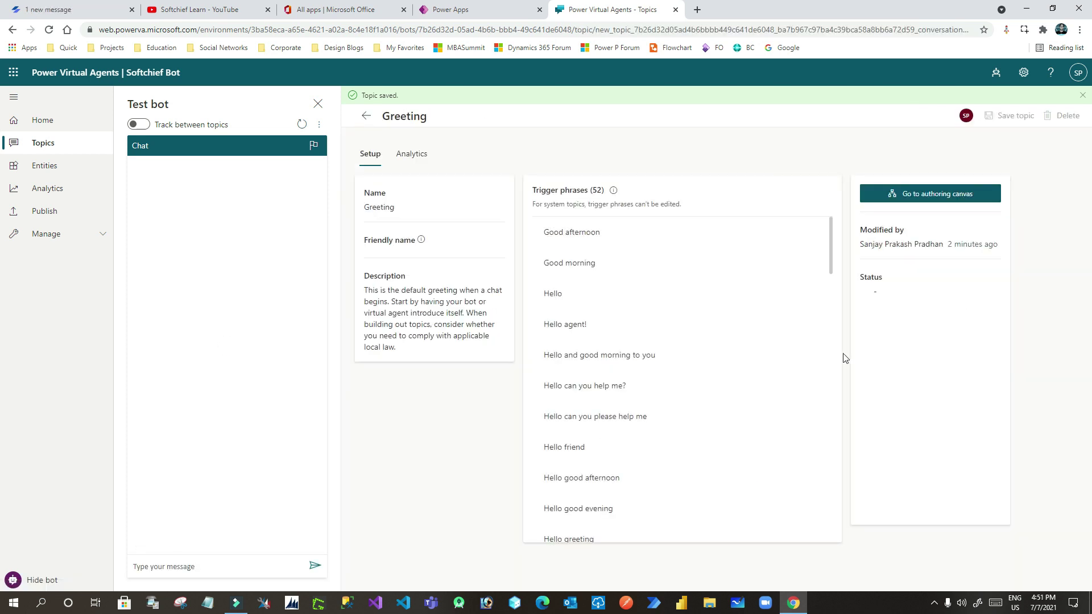
pyautogui.click(947, 192)
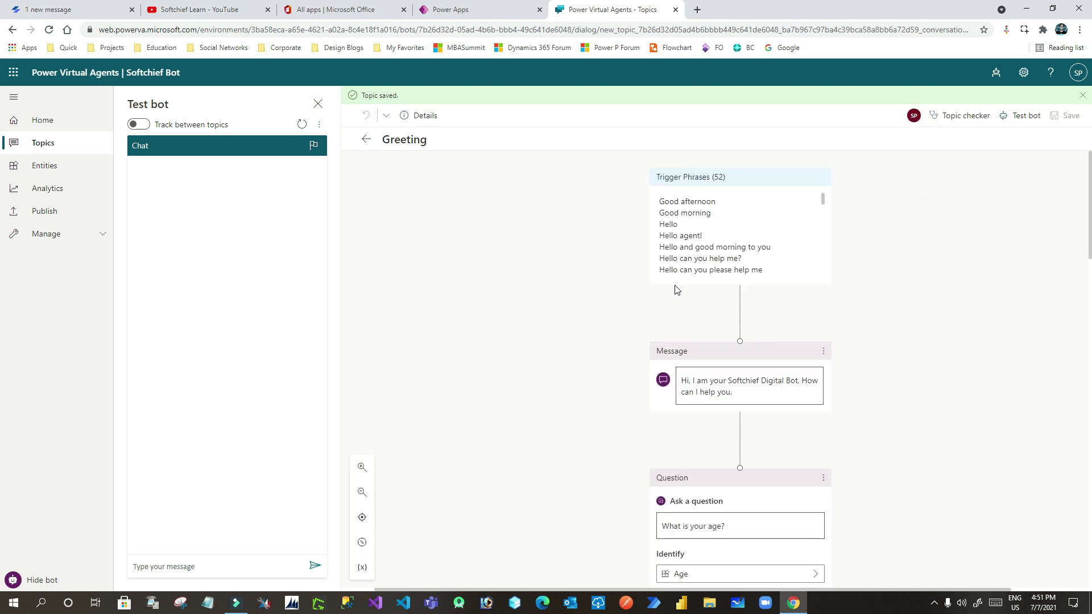
pyautogui.scroll(-5, 676, 290)
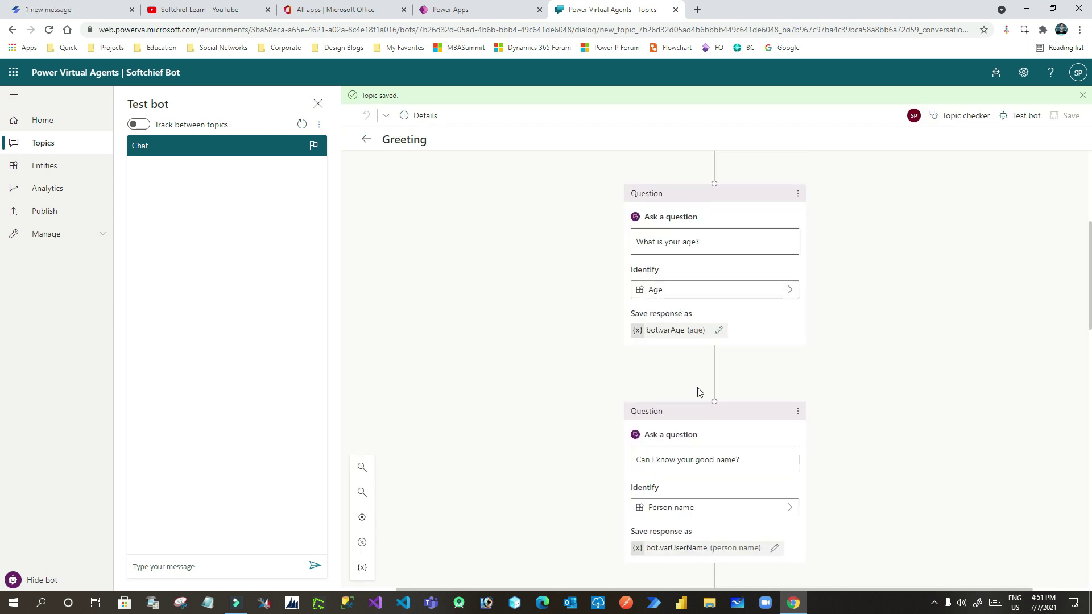
pyautogui.scroll(-1, 700, 392)
pyautogui.scroll(6, 700, 392)
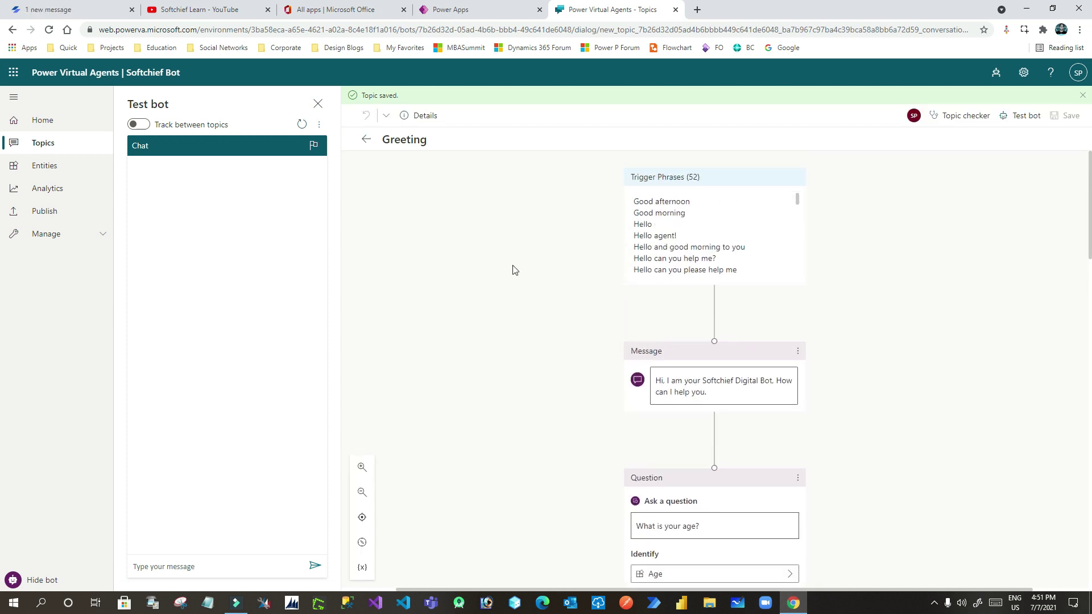
# Leave the Greeting topic and open the Case Management topic in the authoring canvas.
pyautogui.click(365, 140)
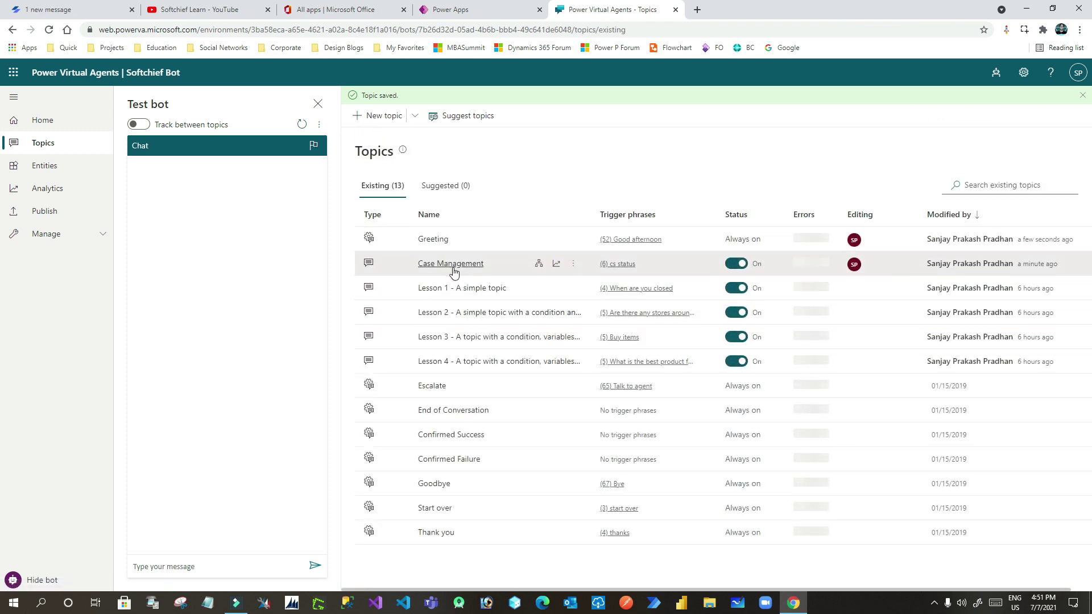
pyautogui.click(447, 266)
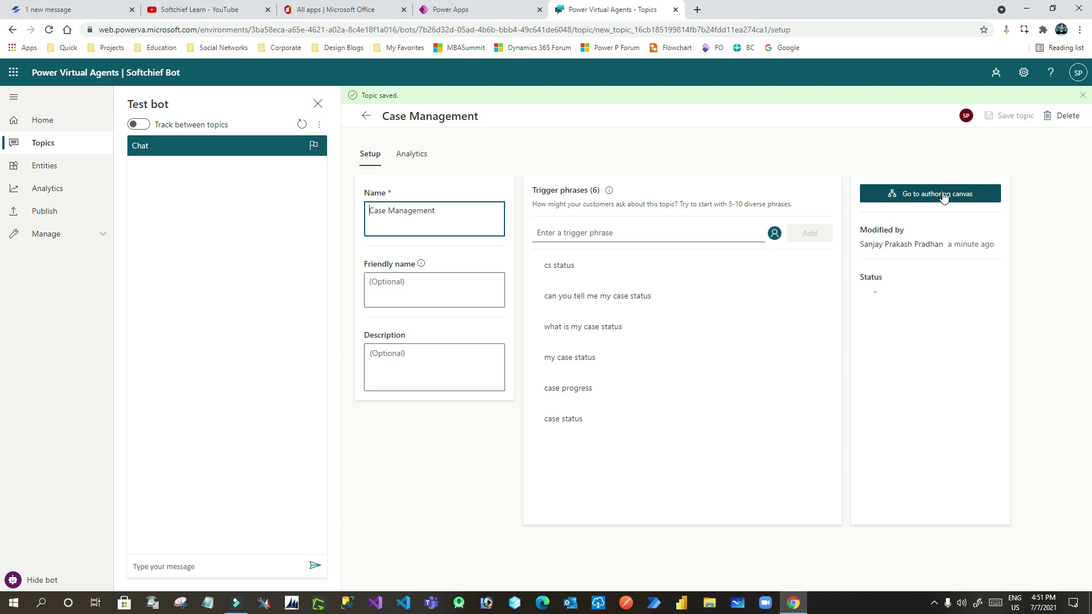
pyautogui.click(943, 195)
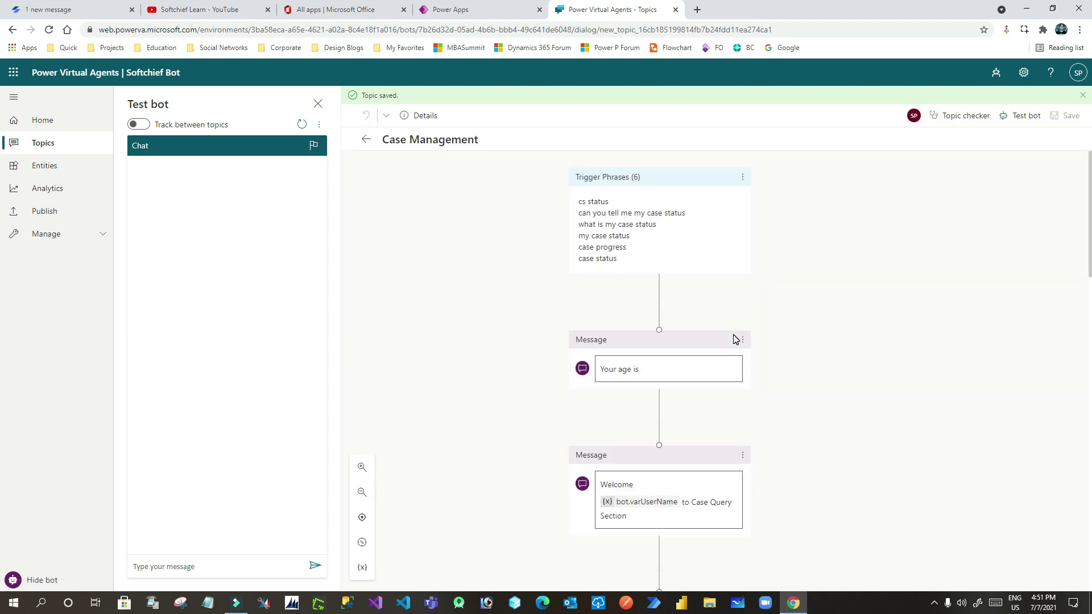
# Insert the bot.varAge variable after "Your age is" in the first message, and save the Case Management topic.
pyautogui.click(648, 374)
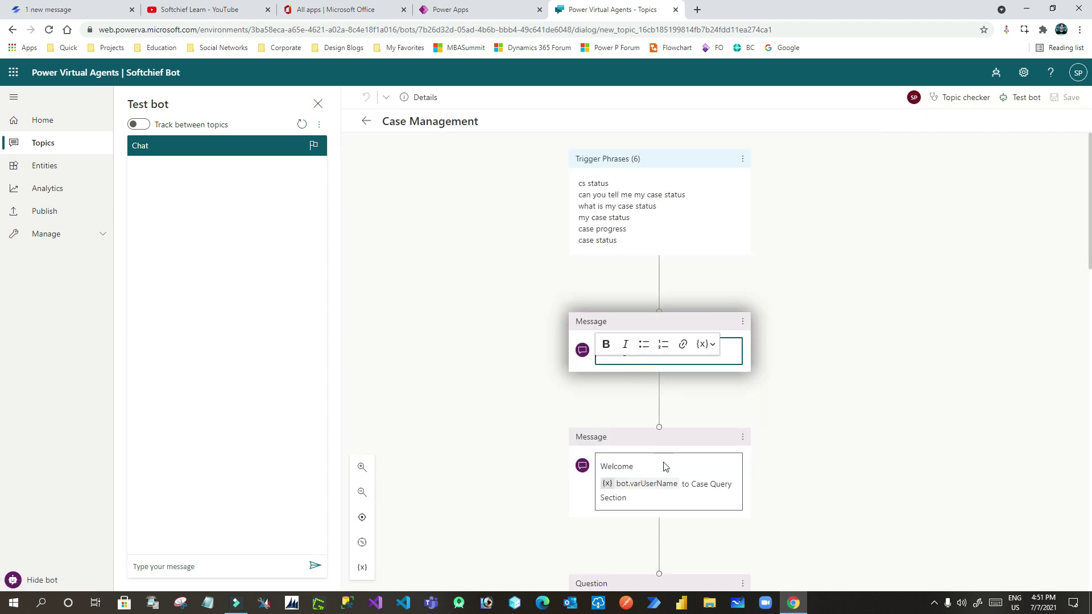
pyautogui.click(854, 403)
pyautogui.click(648, 350)
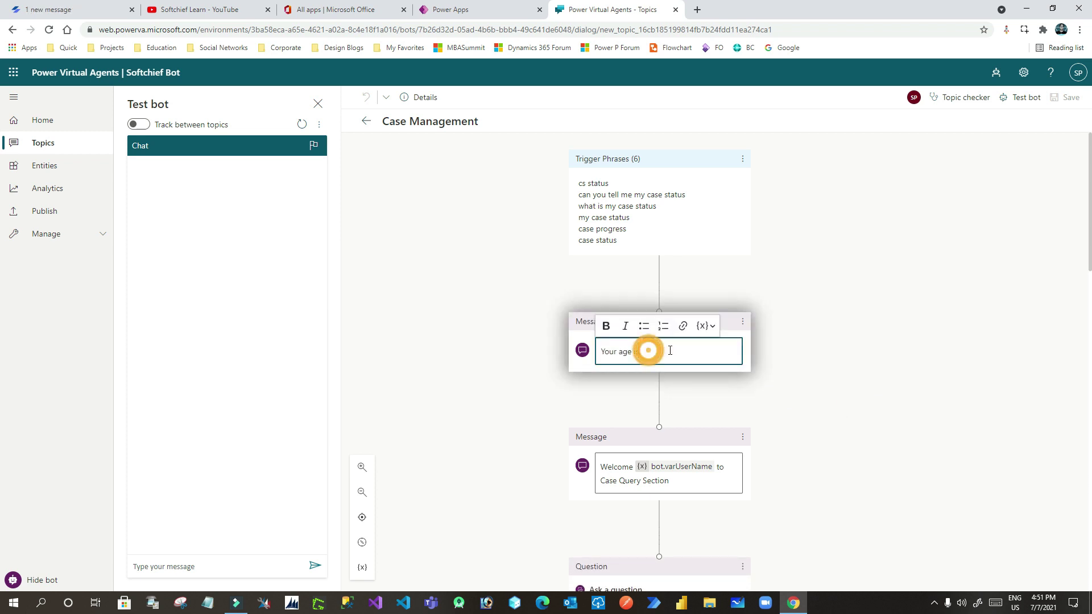
pyautogui.click(709, 331)
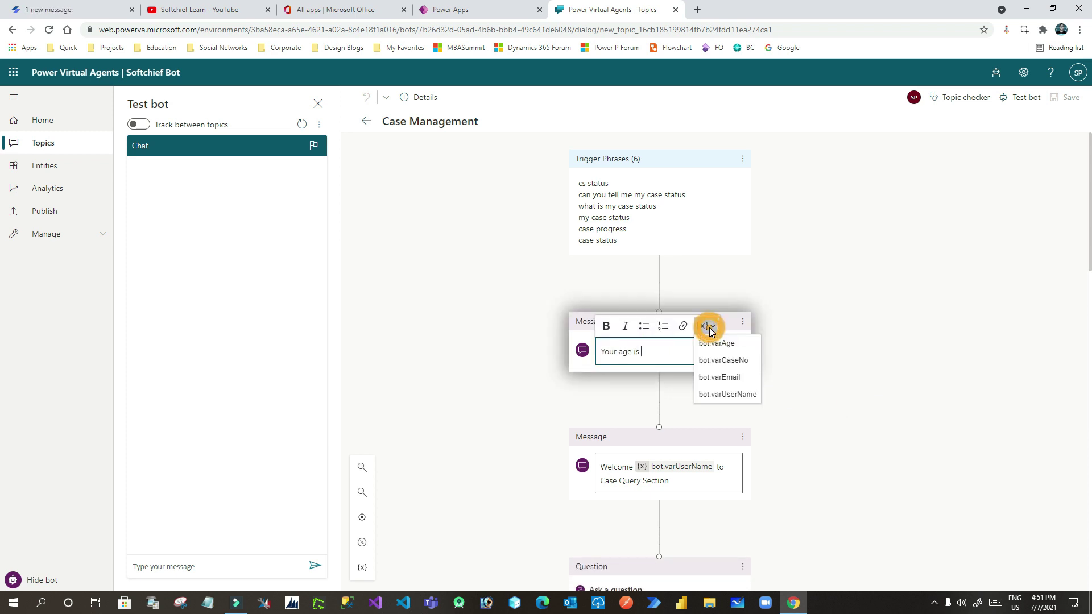
pyautogui.click(735, 344)
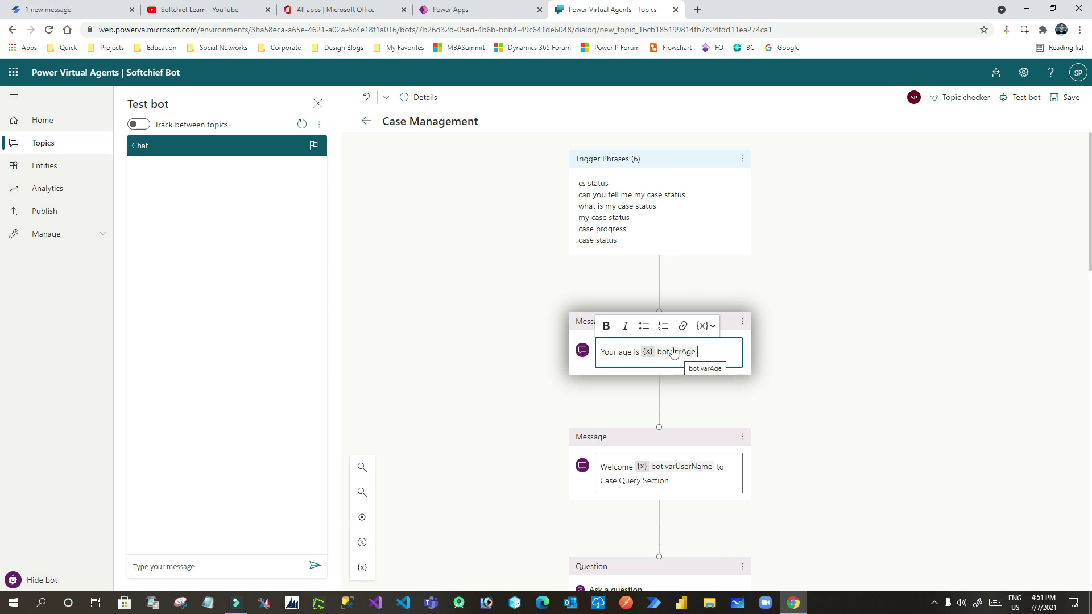
pyautogui.click(1067, 98)
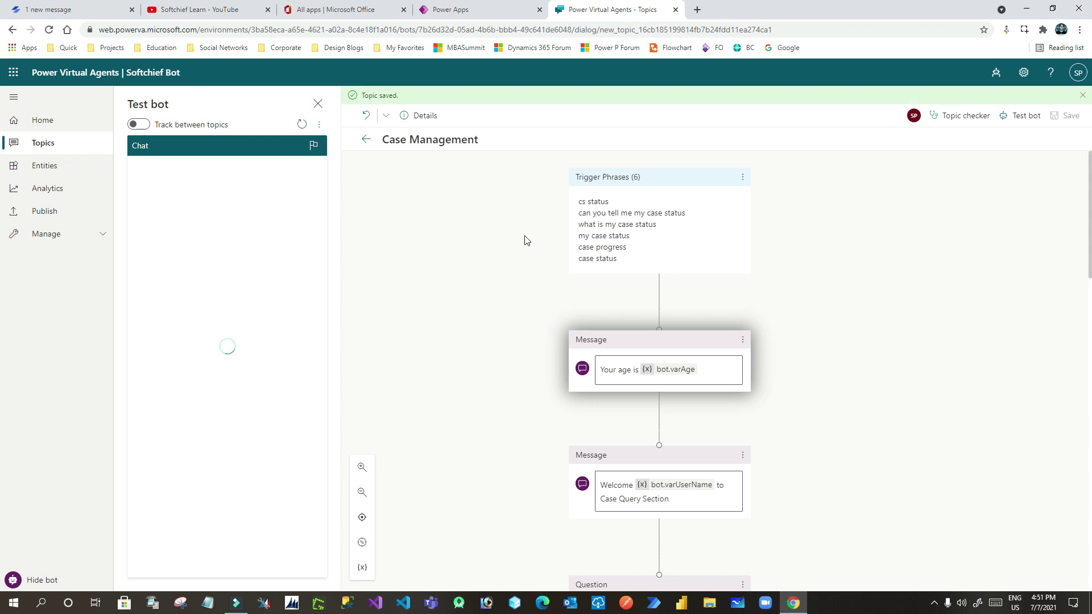
# Test the bot by greeting it with "hi", giving 23 as the age, entering a first name, and choosing Account Query.
pyautogui.click(231, 566)
pyautogui.write('hi')
pyautogui.press('Return')
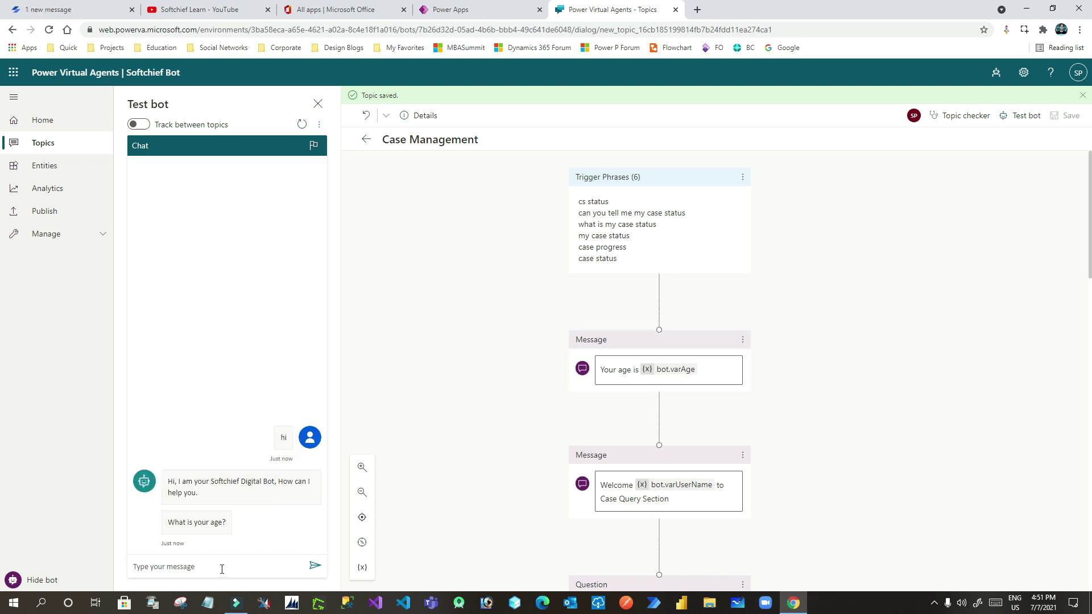
pyautogui.write('23')
pyautogui.click(313, 565)
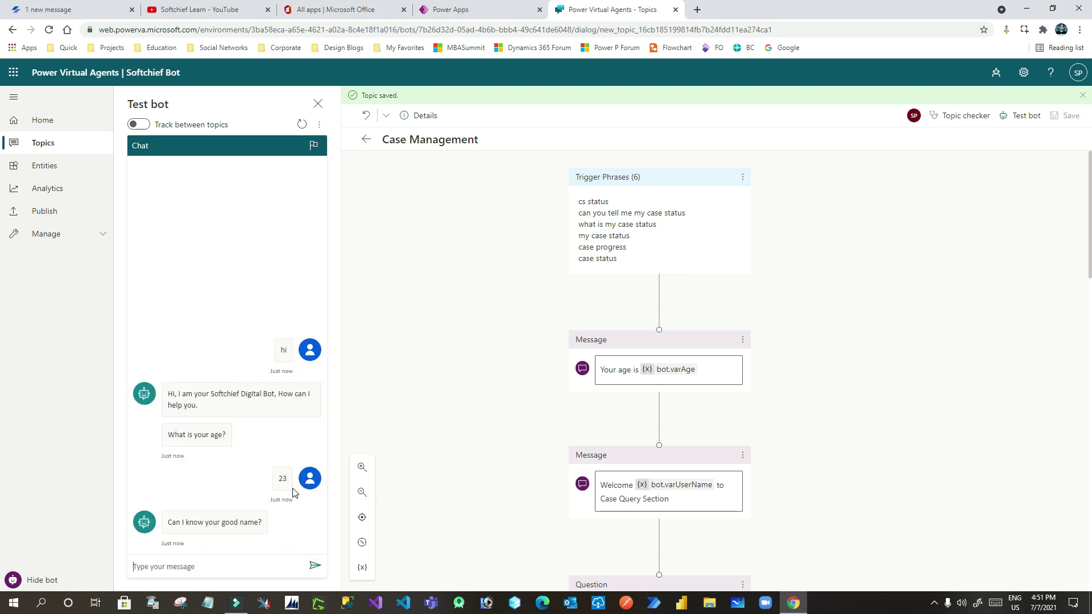
pyautogui.write('sanjay')
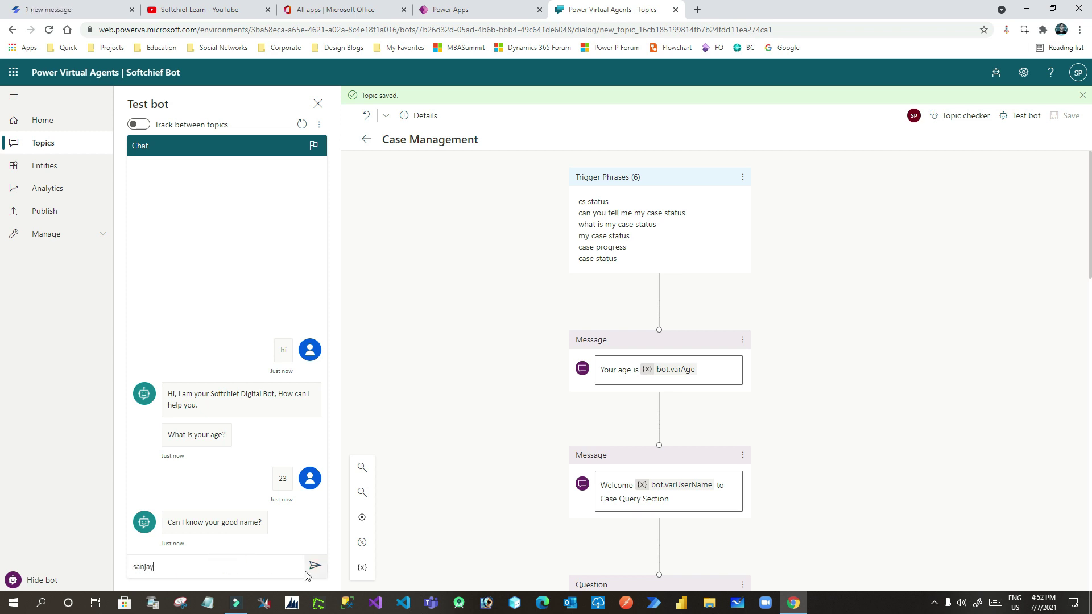
pyautogui.click(313, 566)
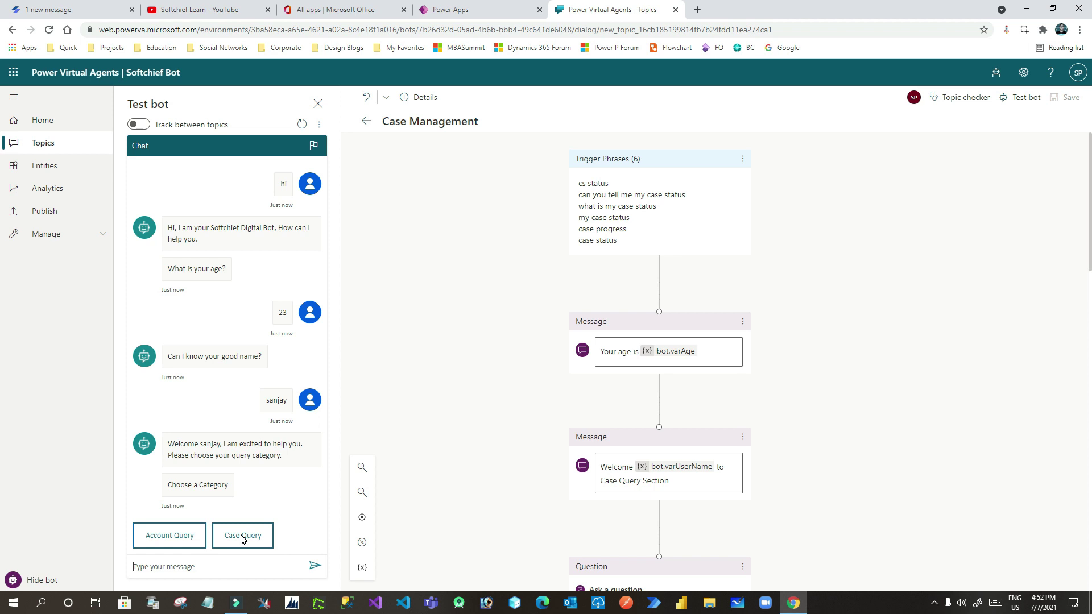
pyautogui.click(190, 540)
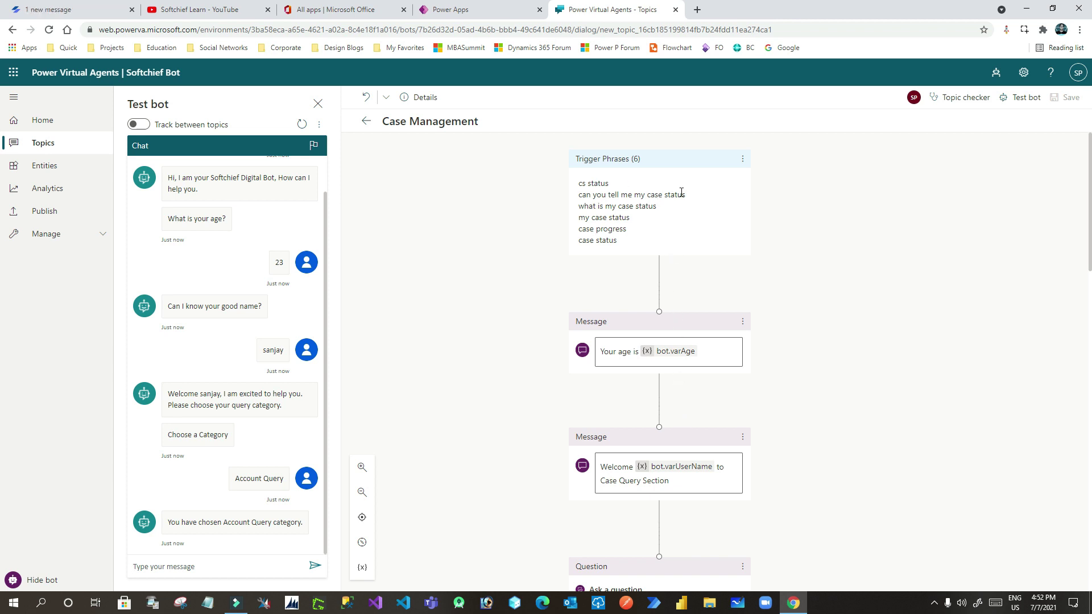
# Review the Case Management topic's flow from the trigger phrases through the Power Automate action to the closing message.
pyautogui.scroll(-5, 754, 296)
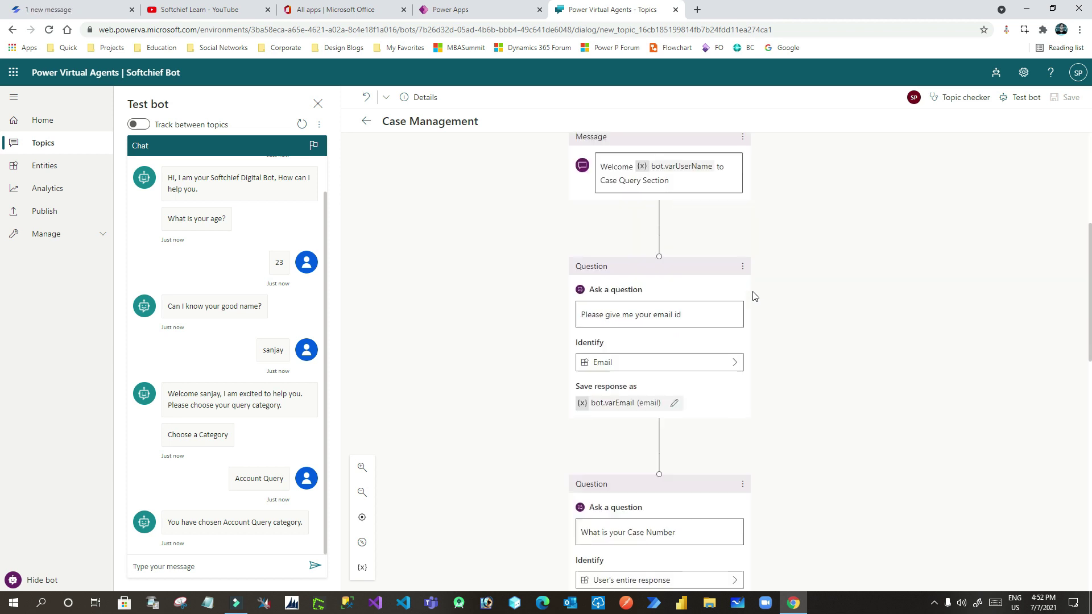
pyautogui.scroll(-7, 754, 296)
pyautogui.scroll(-3, 753, 296)
pyautogui.scroll(16, 754, 296)
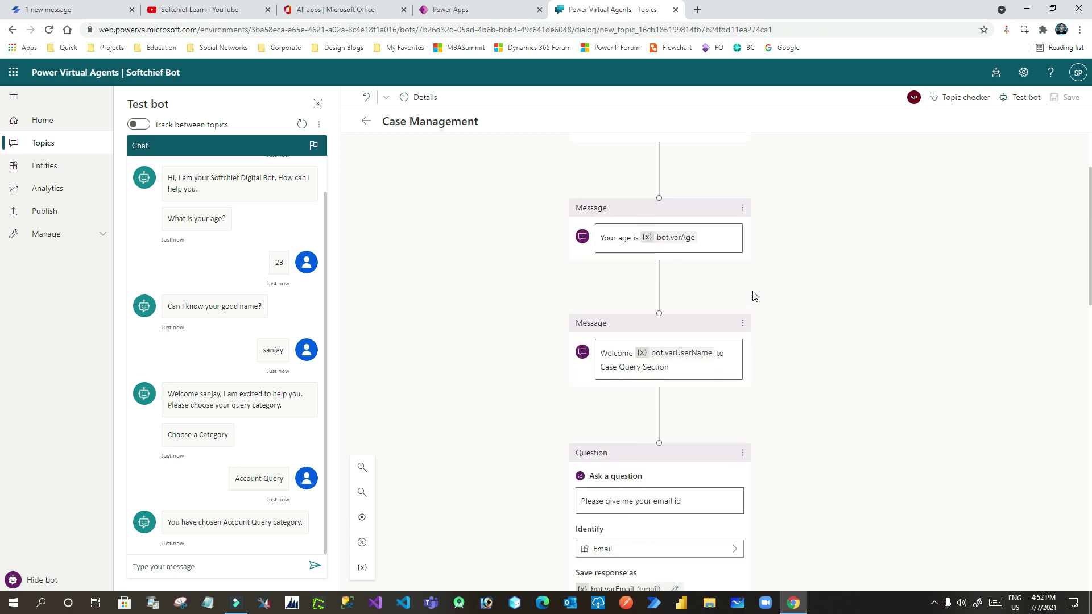
pyautogui.scroll(-13, 788, 279)
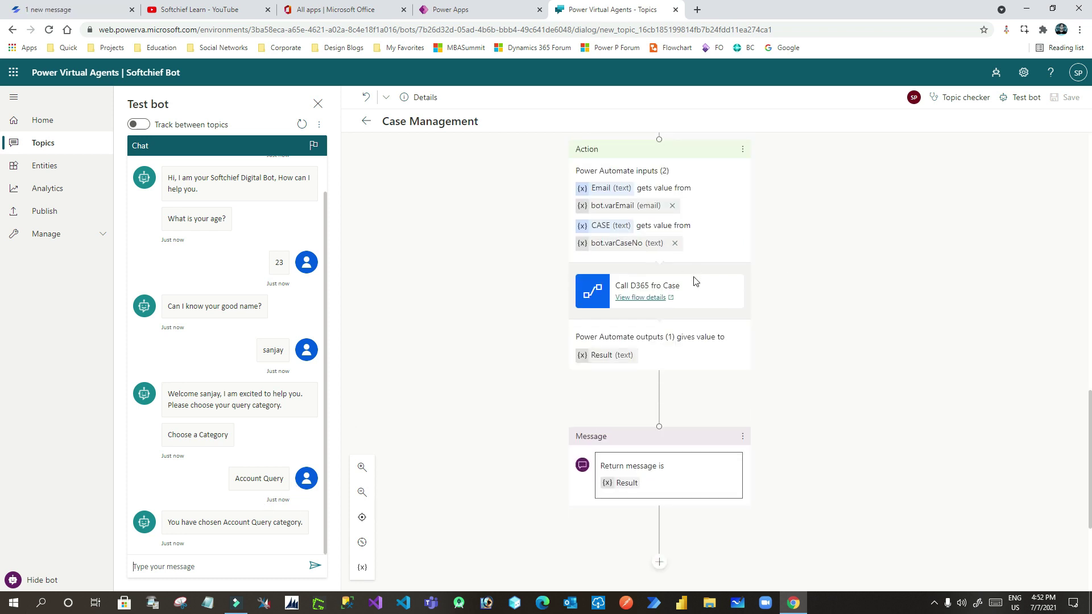
pyautogui.scroll(13, 694, 284)
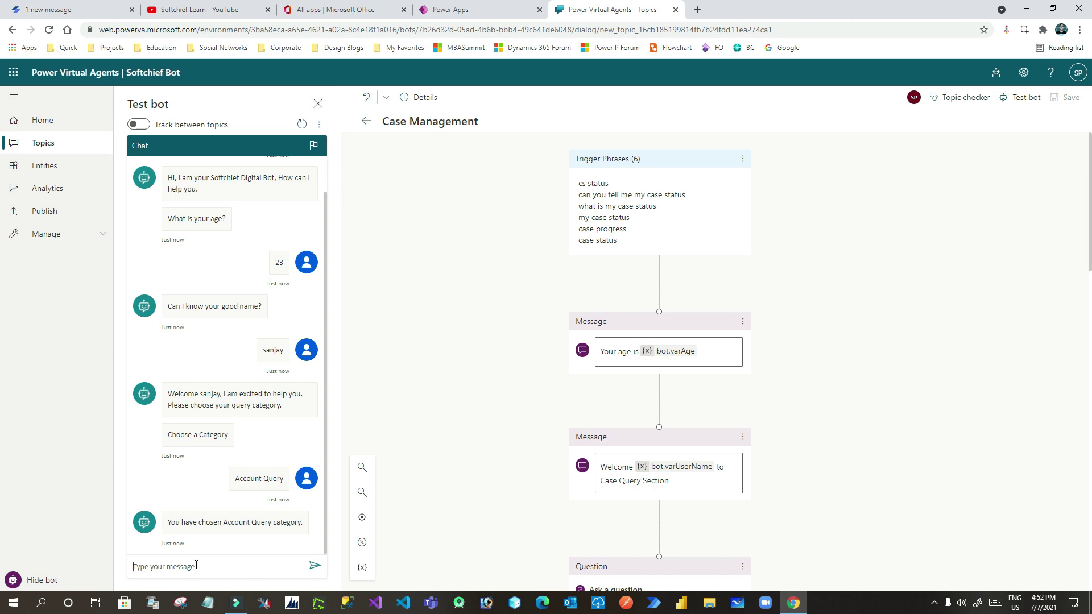
# Restart the test conversation, greet the bot with "hi", give 34 as the age, enter a first name, and choose Case Query.
pyautogui.click(301, 123)
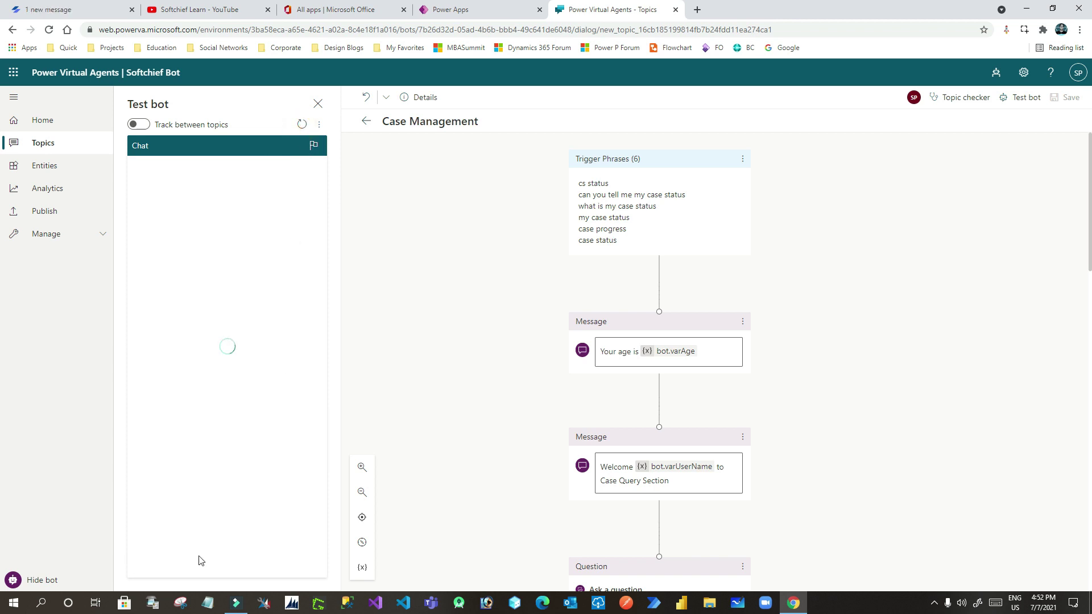
pyautogui.click(196, 563)
pyautogui.write('hi')
pyautogui.press('Return')
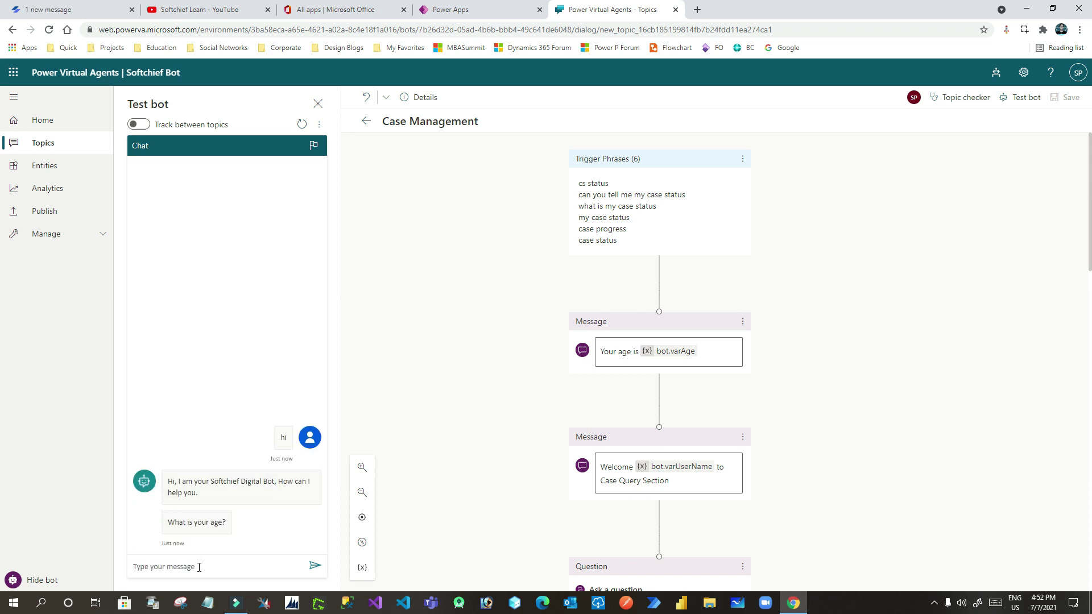
pyautogui.write('34')
pyautogui.press('Return')
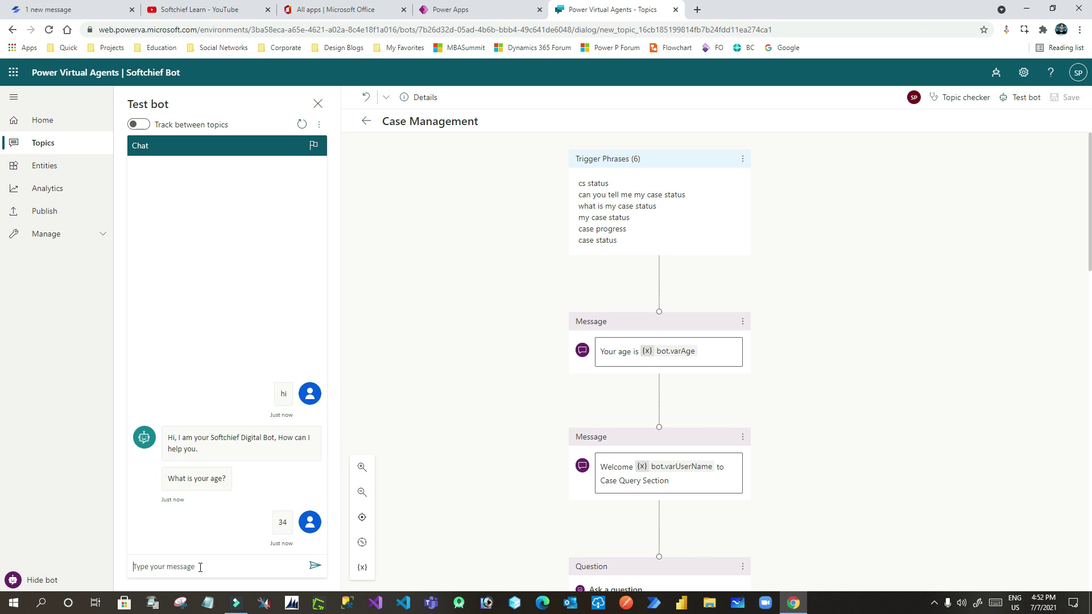
pyautogui.write('sanjau')
pyautogui.press('Return')
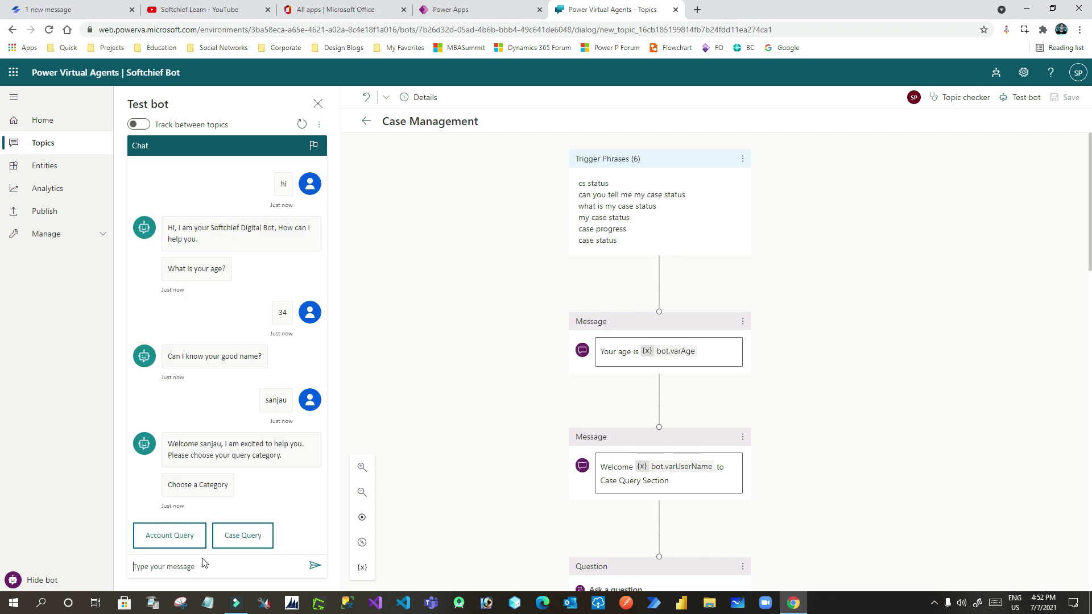
pyautogui.click(252, 546)
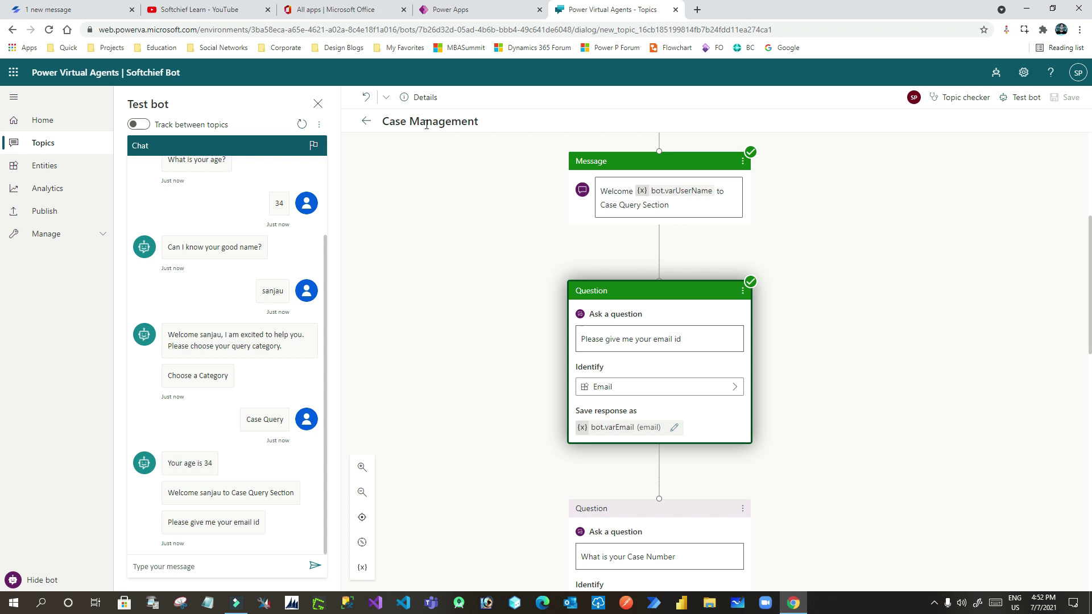
# Trace the bot's age reply to its Case Management message, and the age answer to its question in the Greeting topic.
pyautogui.moveTo(179, 464); pyautogui.dragTo(208, 463)
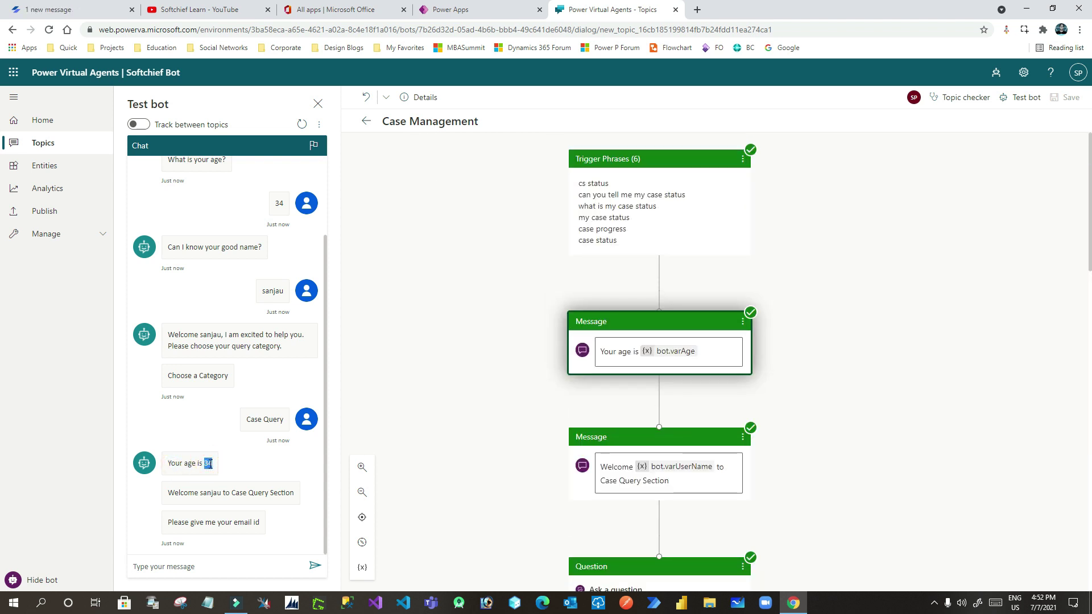
pyautogui.scroll(2, 210, 463)
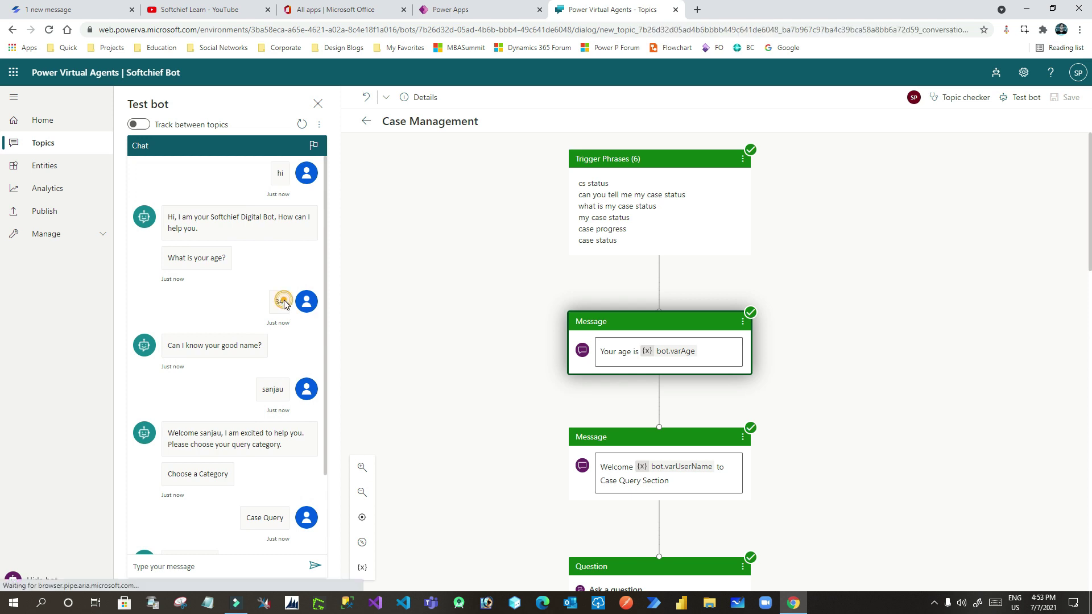
pyautogui.doubleClick(279, 302)
pyautogui.moveTo(400, 121); pyautogui.dragTo(470, 243)
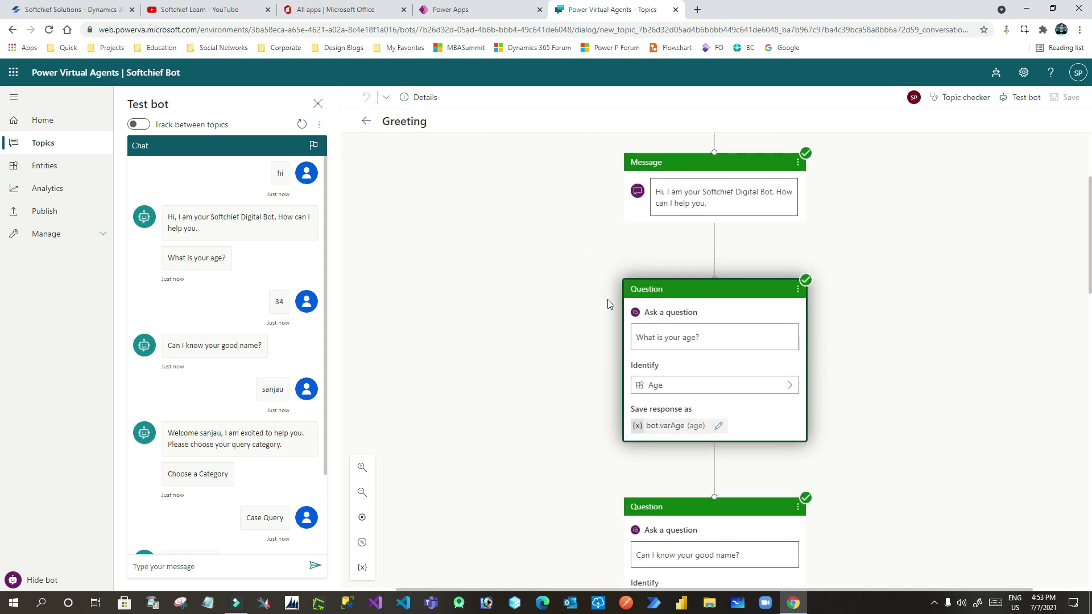
pyautogui.scroll(3, 608, 304)
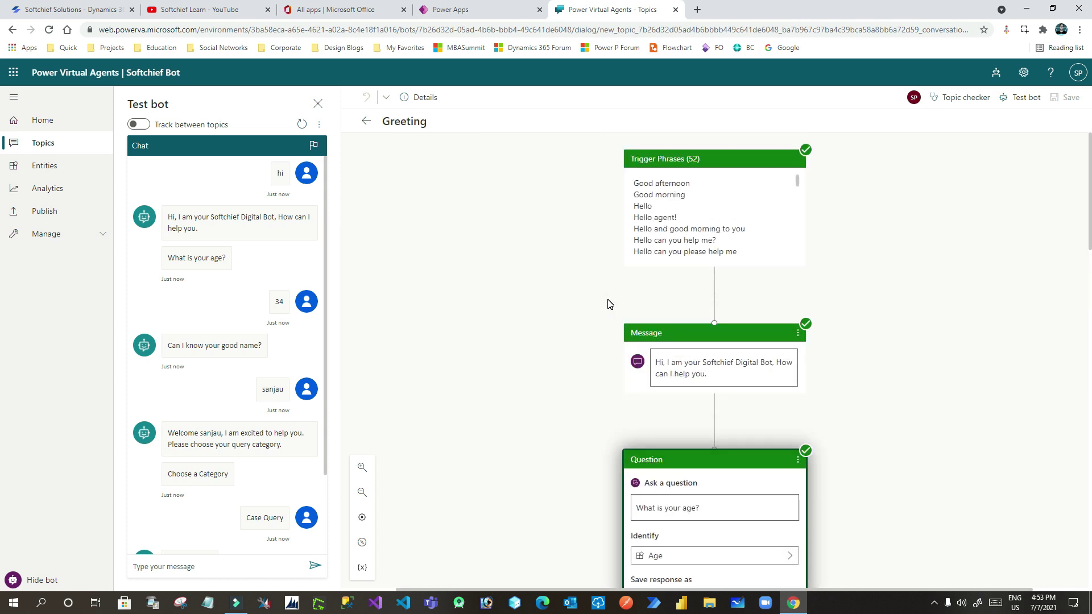